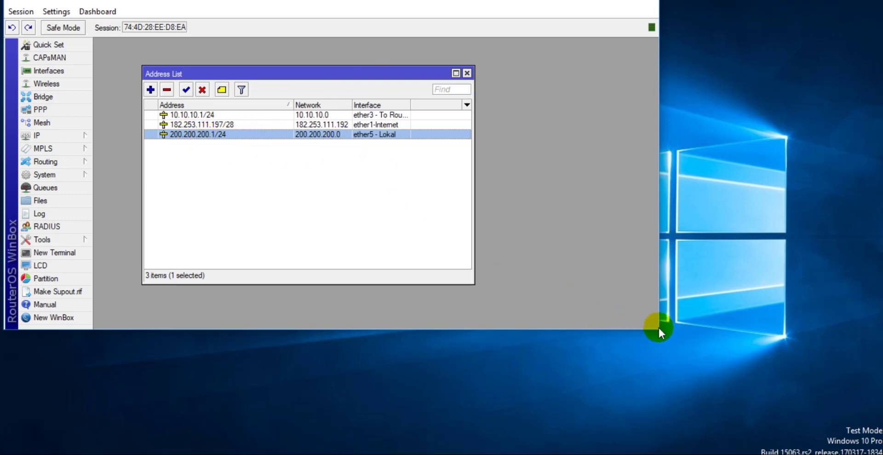
- Open the Internet Protocol Version 4 (TCP/IPv4) properties of the Ethernet adapter in the Windows Network Connections
drag(657, 329, 532, 350)
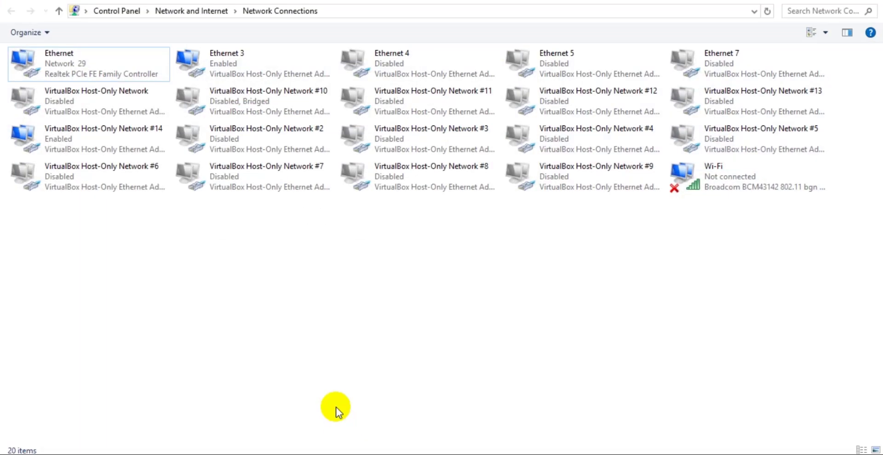
click(63, 58)
right_click(64, 59)
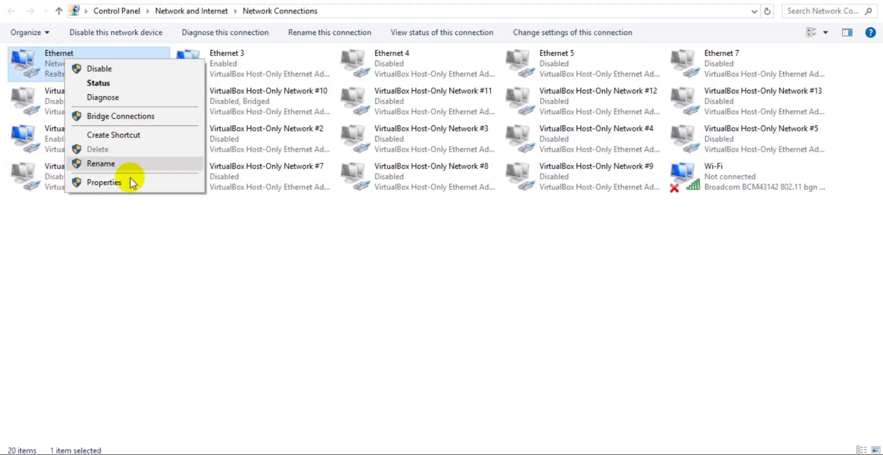
click(127, 182)
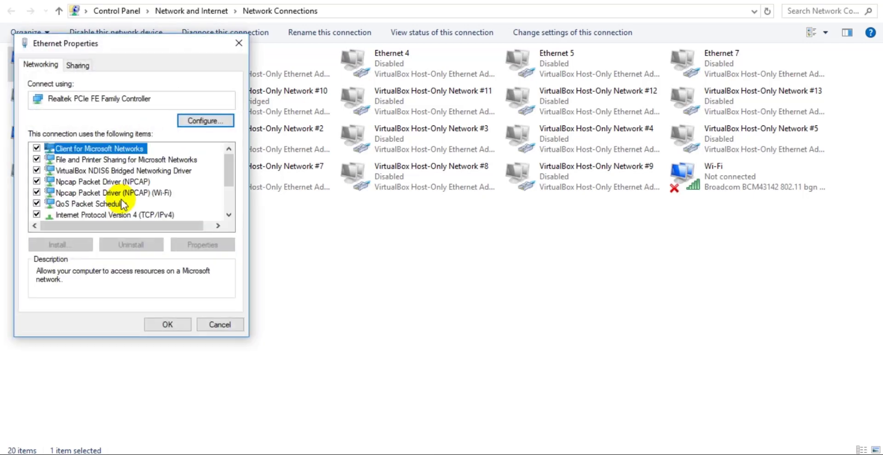
double_click(132, 215)
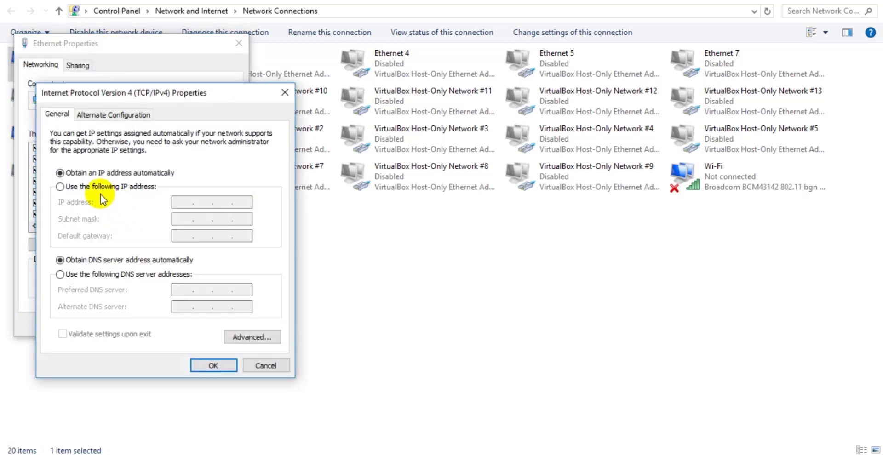
- Switch the adapter to manual addressing and set its IP address to 200.200.200.2
click(95, 187)
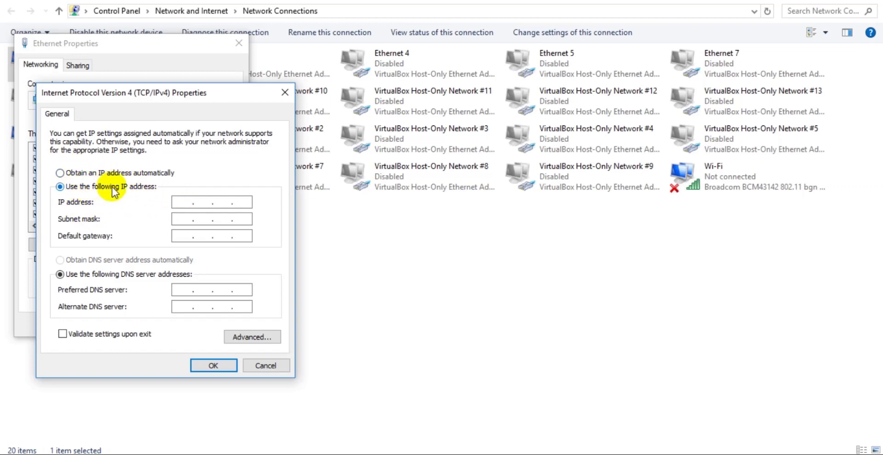
click(183, 203)
text(200 . 200 . 200 . )
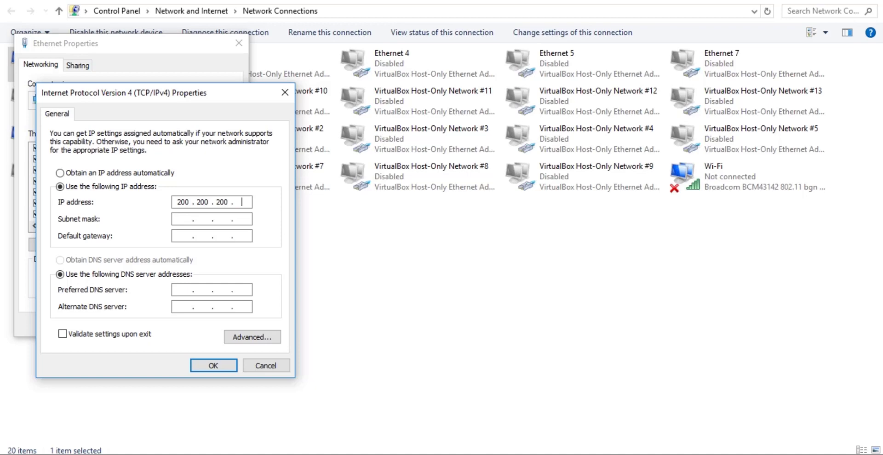
text(2)
key(alt+Tab)
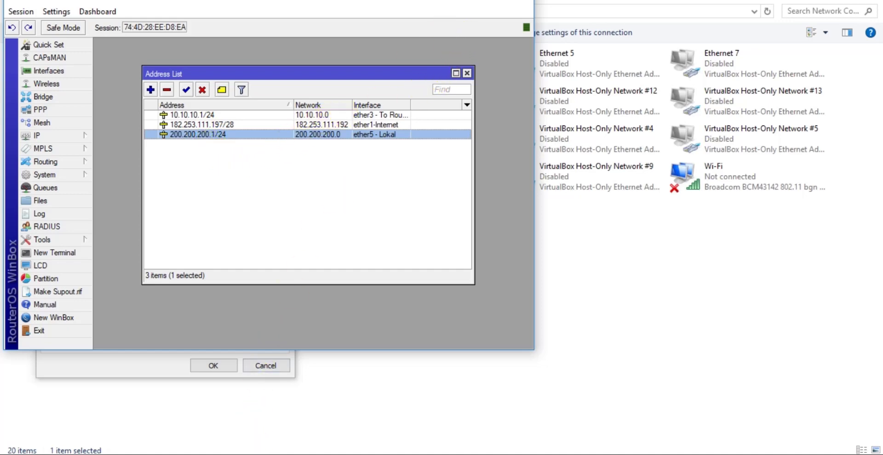
click(177, 404)
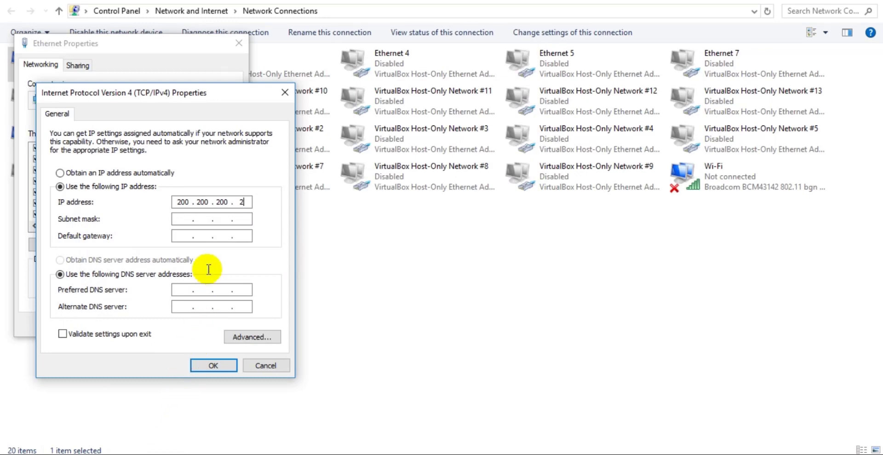
- Fill in the subnet mask 255.255.255.0 and set the default gateway to 200.200.200.1
click(184, 218)
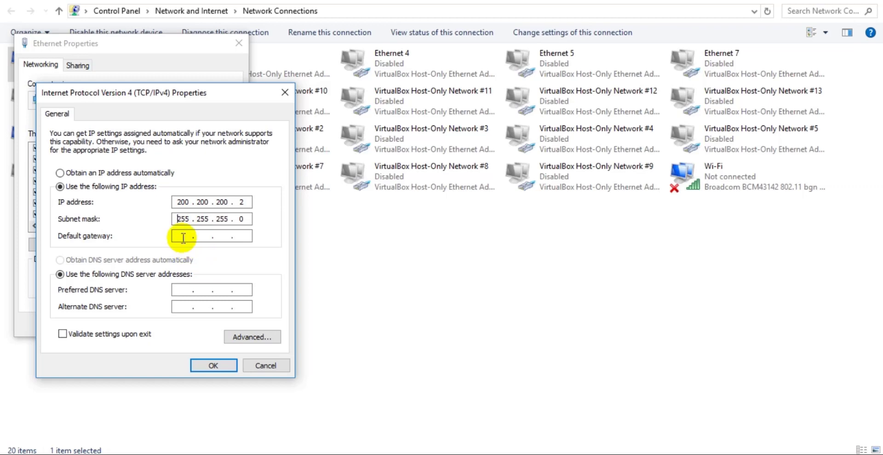
click(183, 237)
text(200 . )
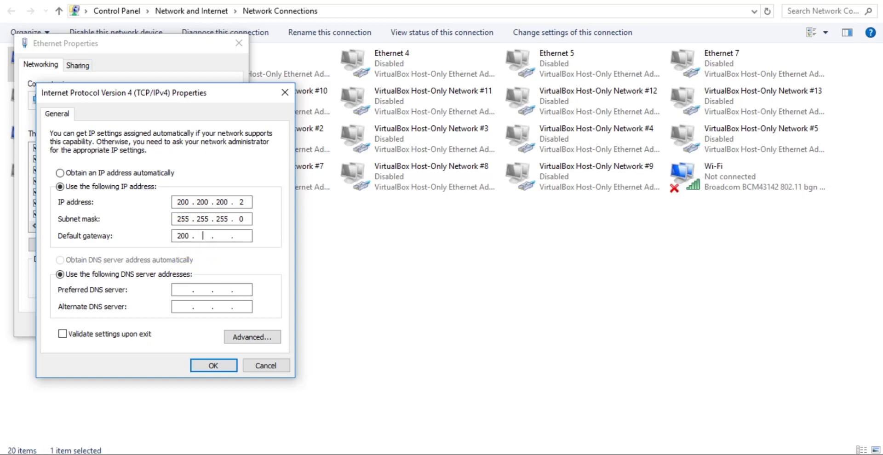
text(0)
key(BackSpace)
text(200 . 200 . 1)
- Set the preferred DNS server to 203.142.82.222 and the alternate to 203.142.84.222, then apply the Ethernet settings
click(182, 289)
click(312, 454)
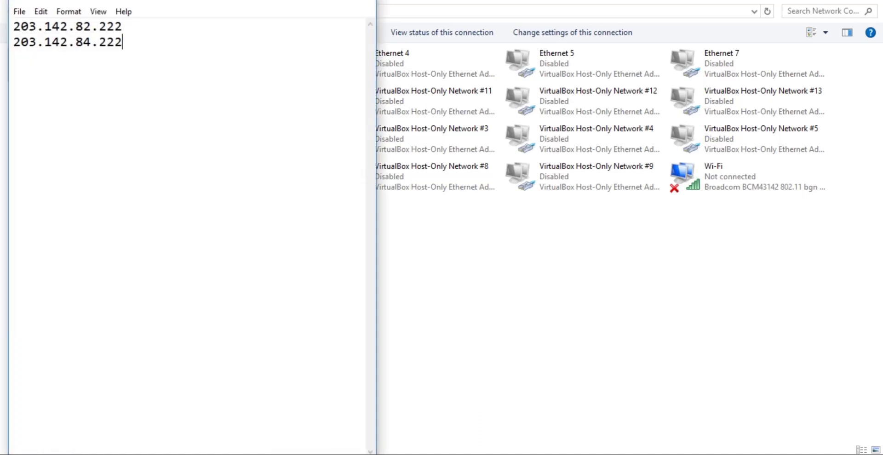
click(311, 454)
text(20)
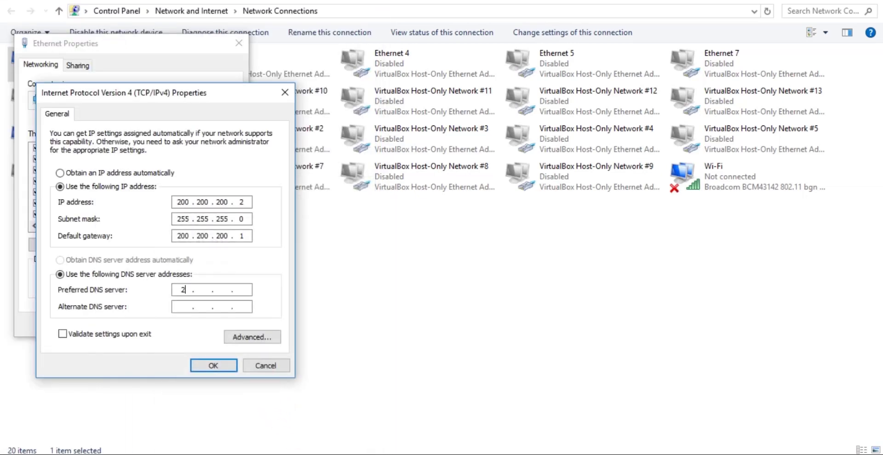
text(3 . 142 . 82 . 222)
key(Tab)
text(203 . 142 . )
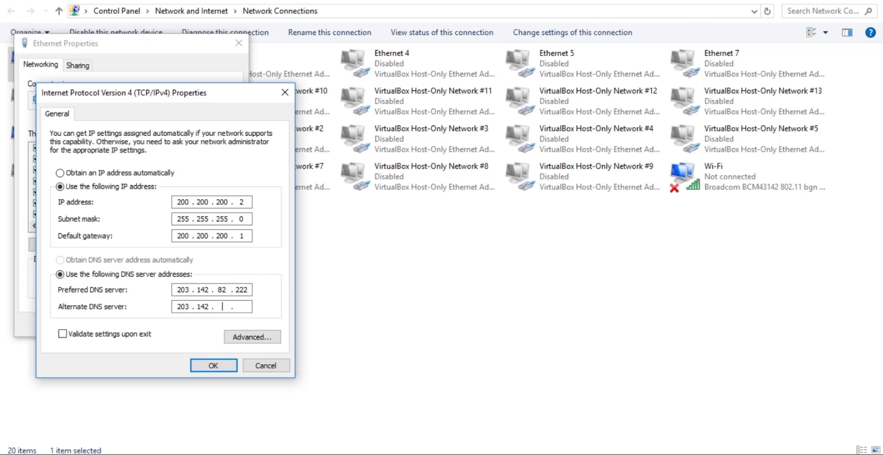
text(84 . 222)
click(222, 364)
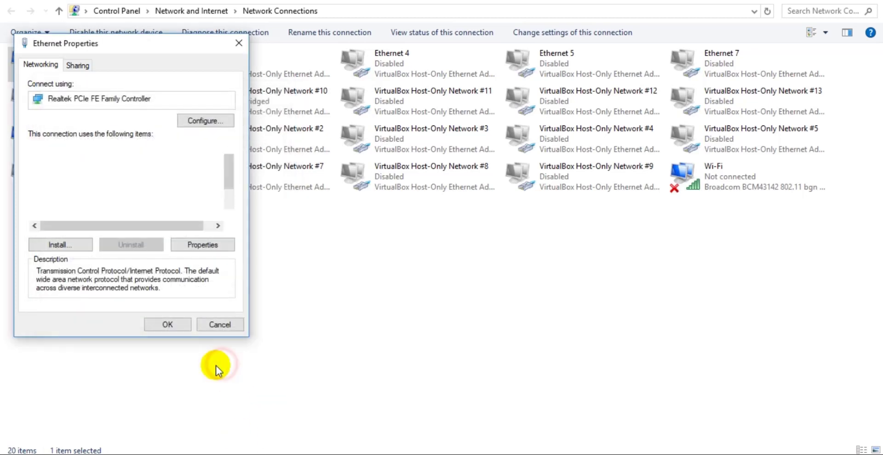
click(171, 321)
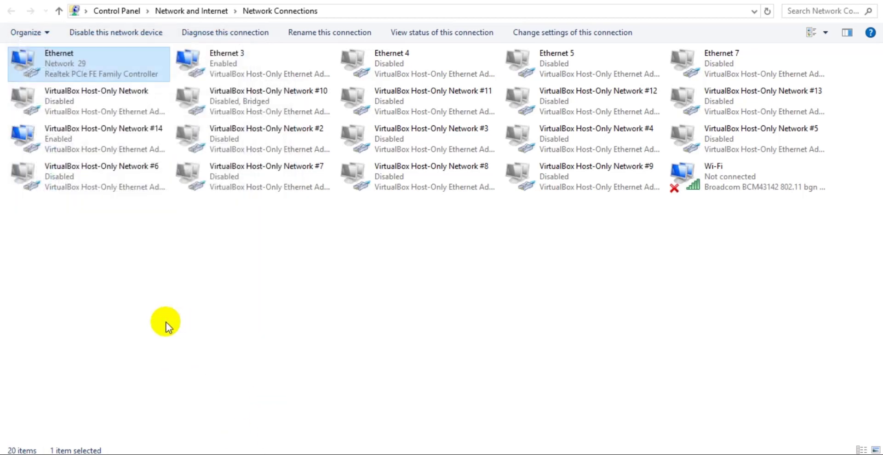
- Refresh the list of network connections to check the Ethernet adapter's status
right_click(195, 252)
click(247, 305)
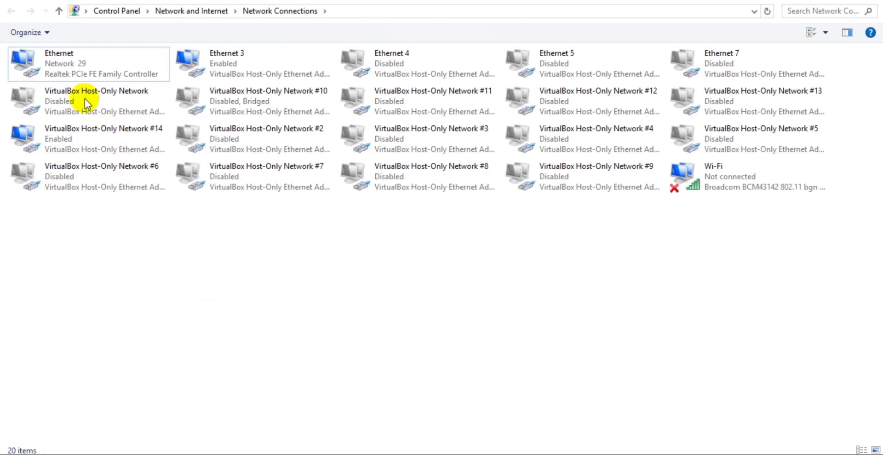
click(45, 61)
right_click(167, 220)
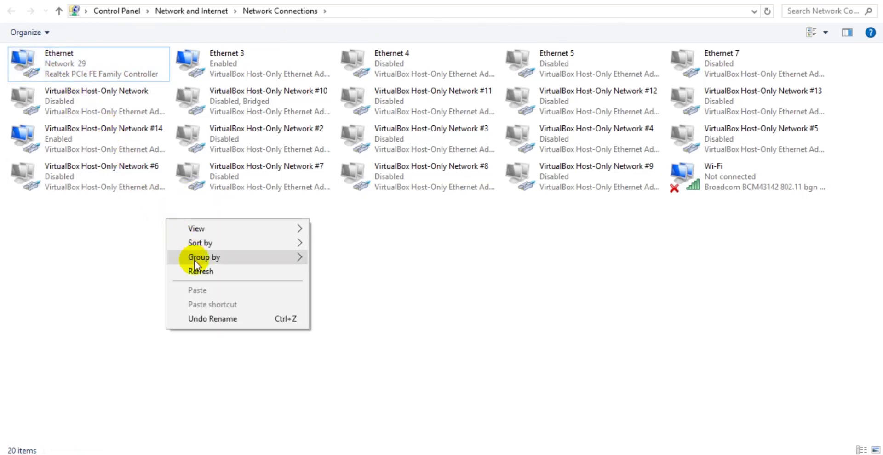
click(197, 270)
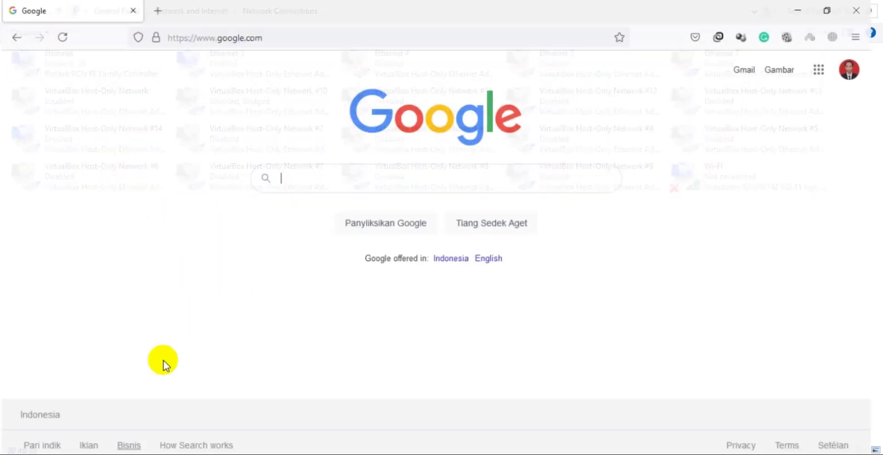
click(192, 27)
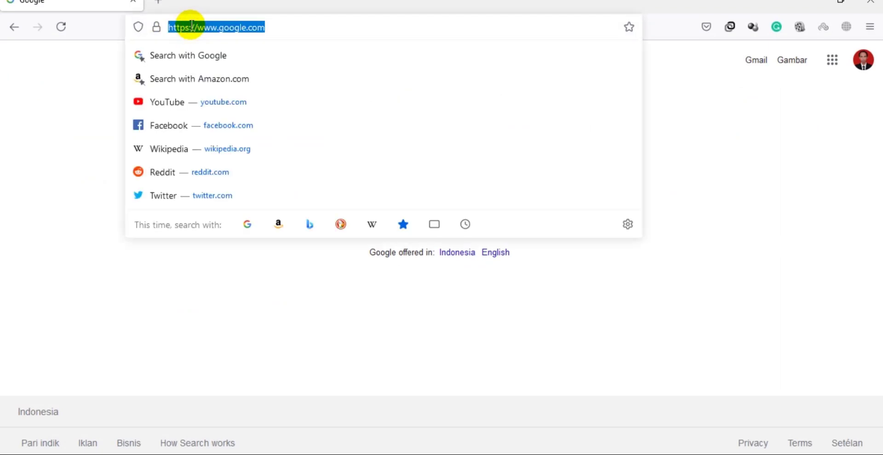
text(youtu)
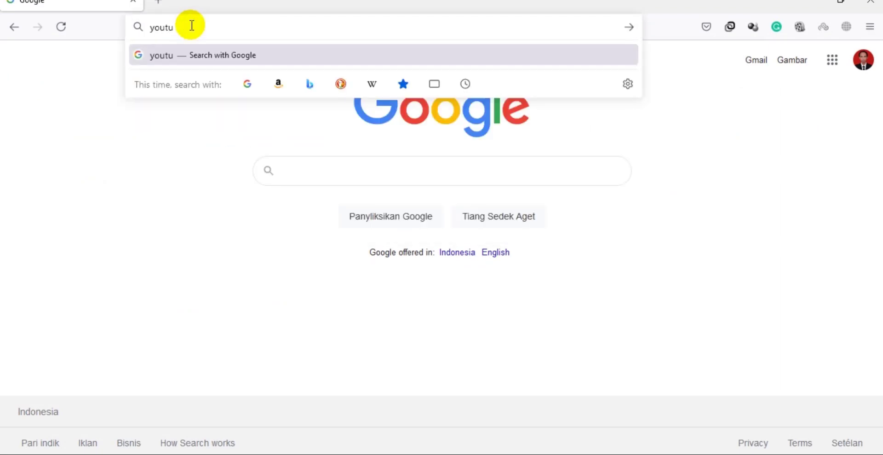
key(BackSpace)
key(BackSpace)
key(BackSpace)
key(BackSpace)
key(BackSpace)
- Load gmail.com in the web browser to test the internet connection
text(gmai)
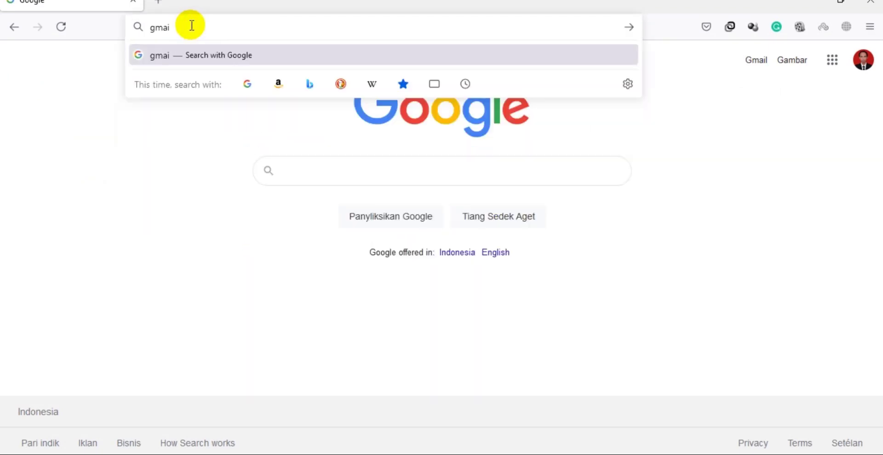
text(l.com)
key(Return)
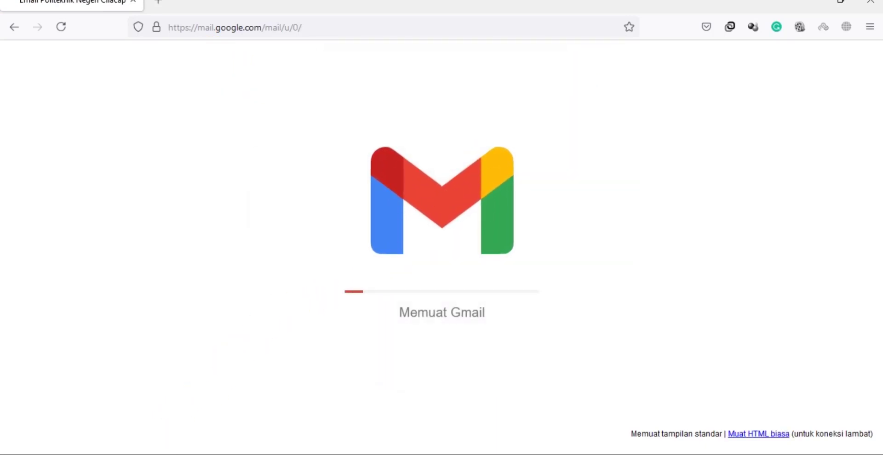
- Switch to WinBox and reconnect to the disconnected router with the saved login
click(131, 451)
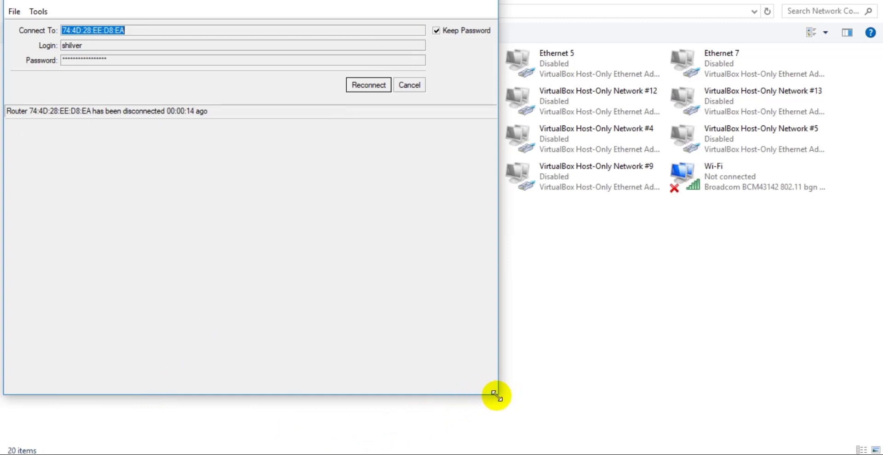
drag(495, 396, 551, 436)
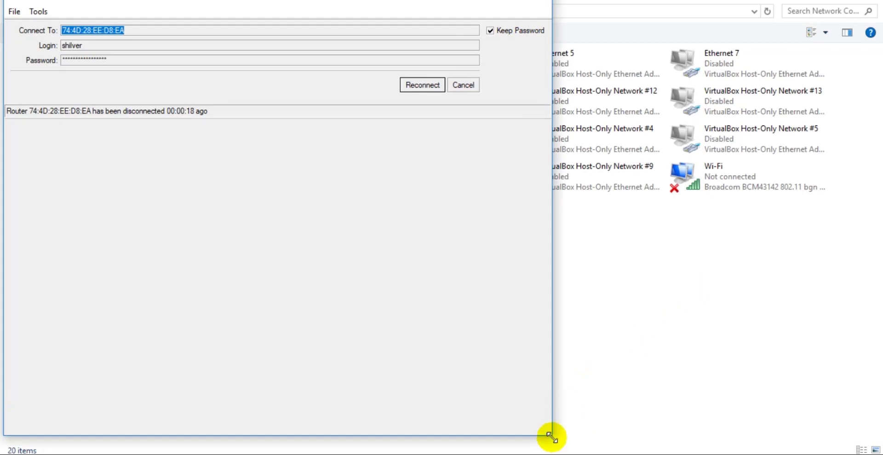
click(423, 86)
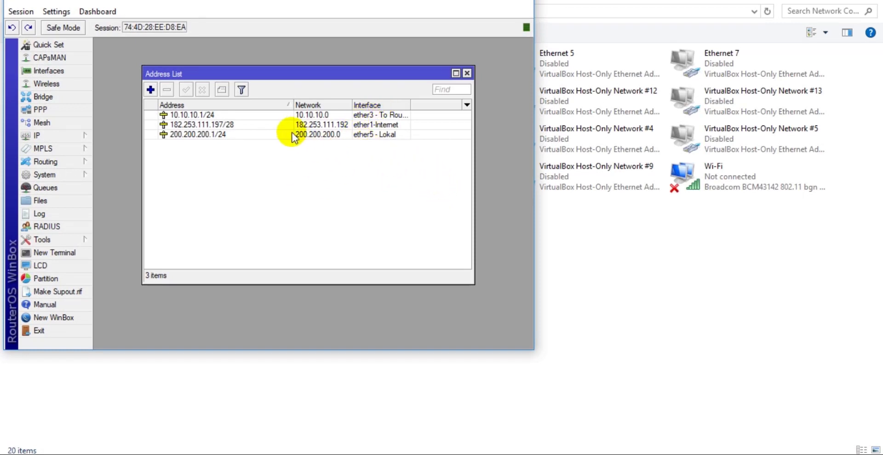
mouse_move(295, 138)
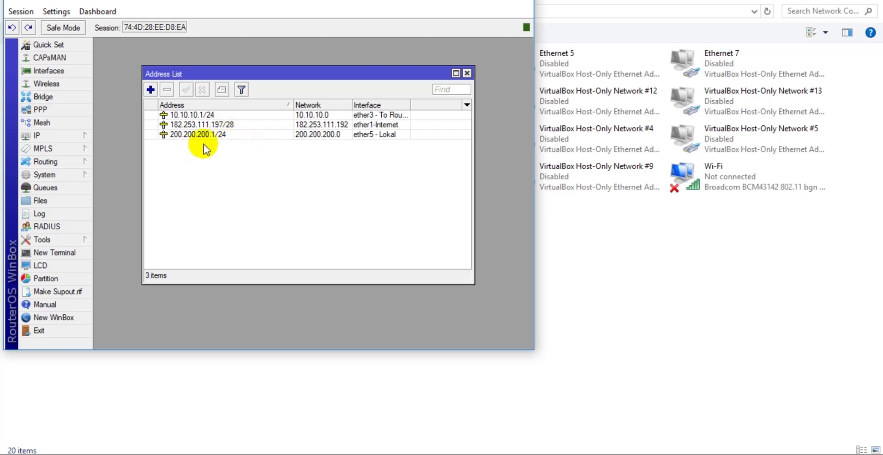
- Open the router's DHCP Server settings and arrange the windows so its setup controls are accessible
drag(227, 69, 219, 65)
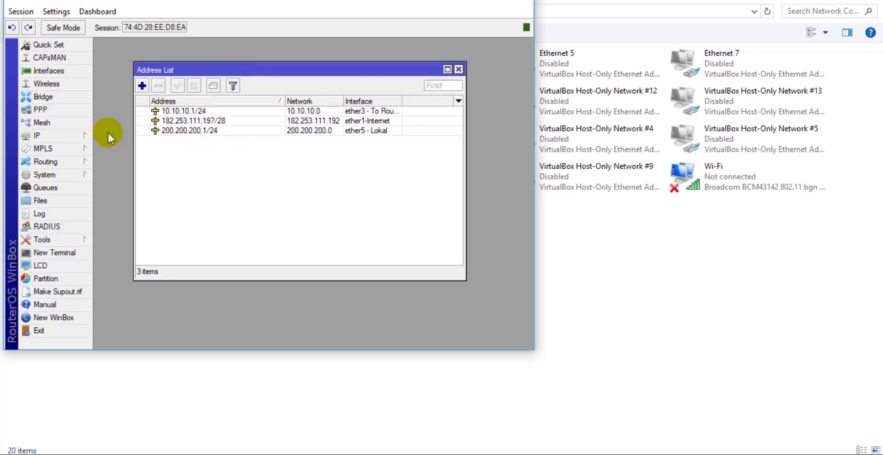
click(73, 139)
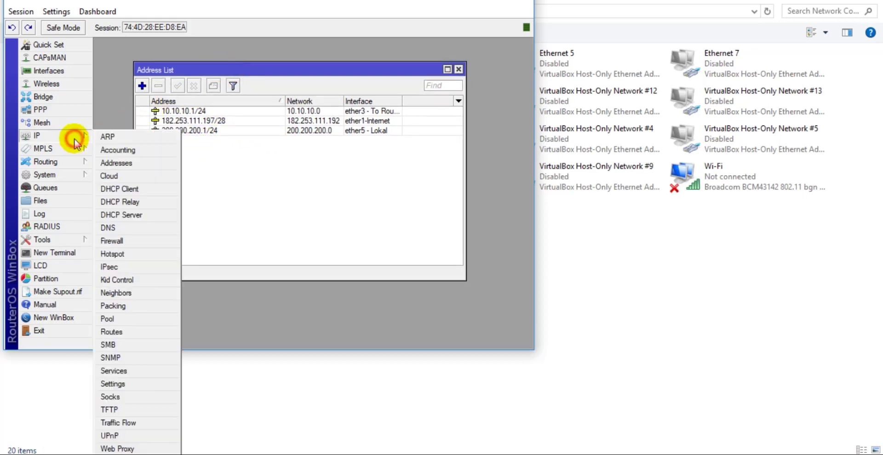
click(148, 216)
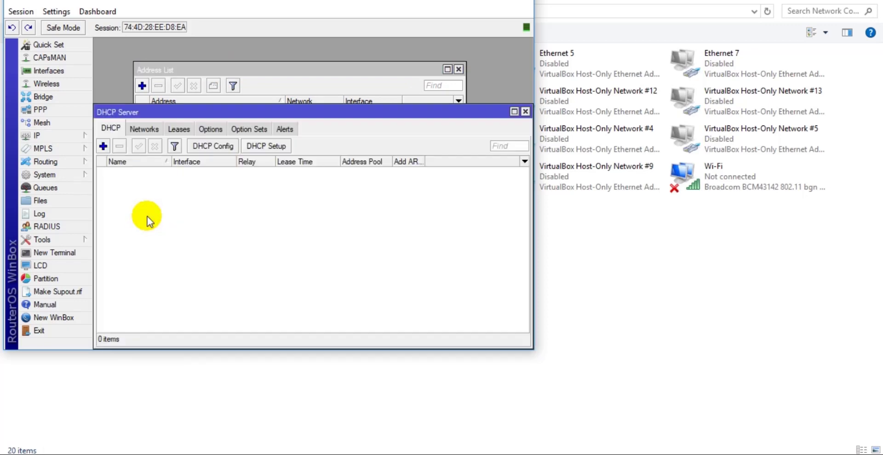
drag(153, 115, 197, 81)
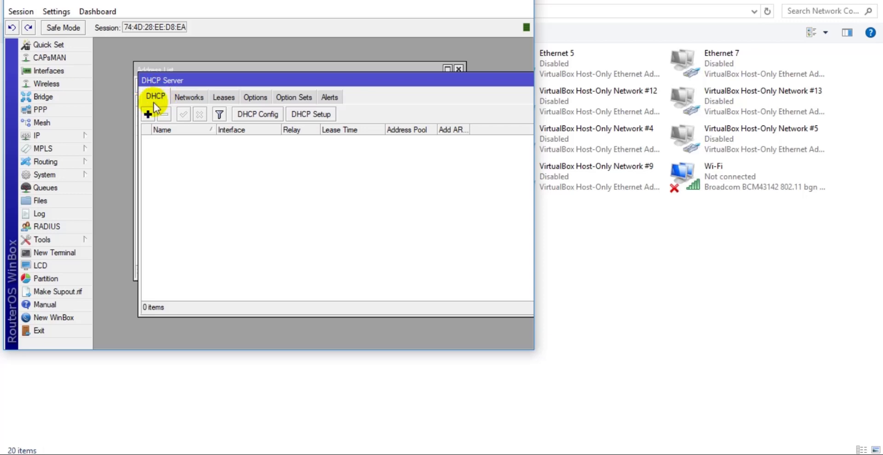
- Start DHCP Setup and choose ether5 - Lokal as the DHCP server interface, proceeding to the address space
click(311, 115)
drag(441, 214, 321, 154)
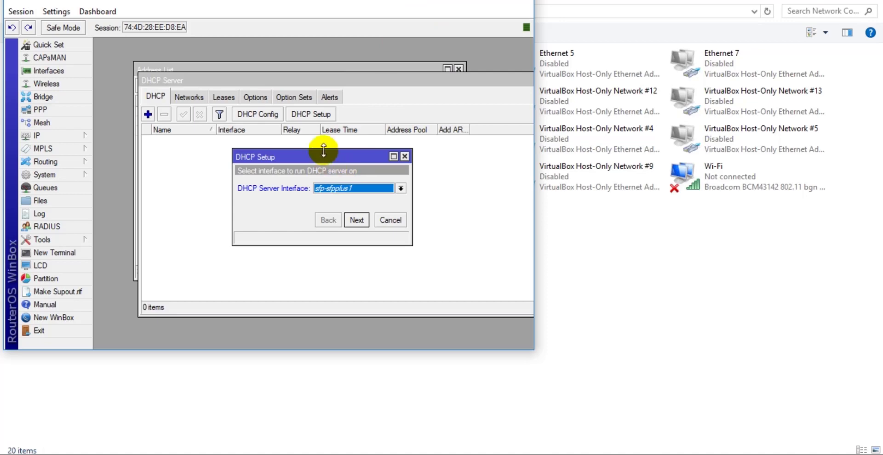
drag(315, 158, 304, 157)
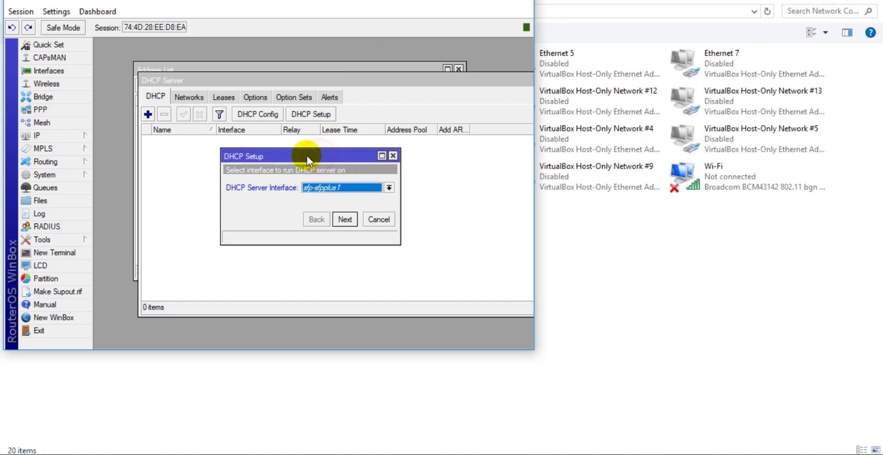
click(339, 188)
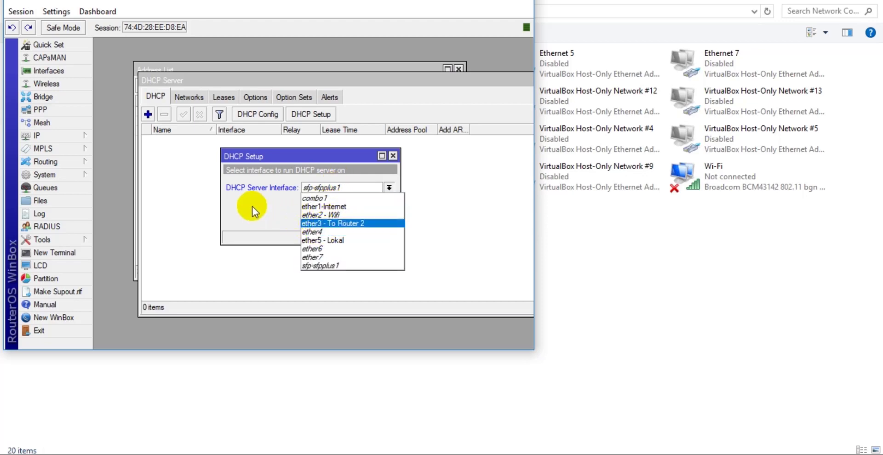
click(336, 240)
click(345, 220)
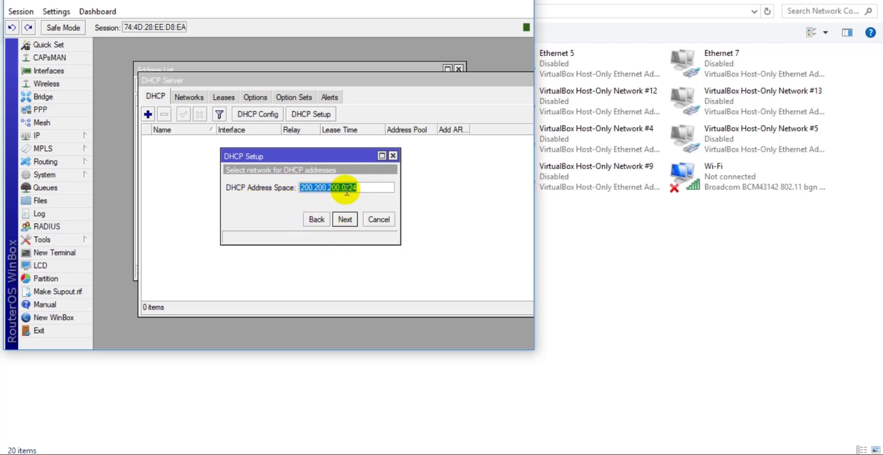
drag(364, 188, 282, 193)
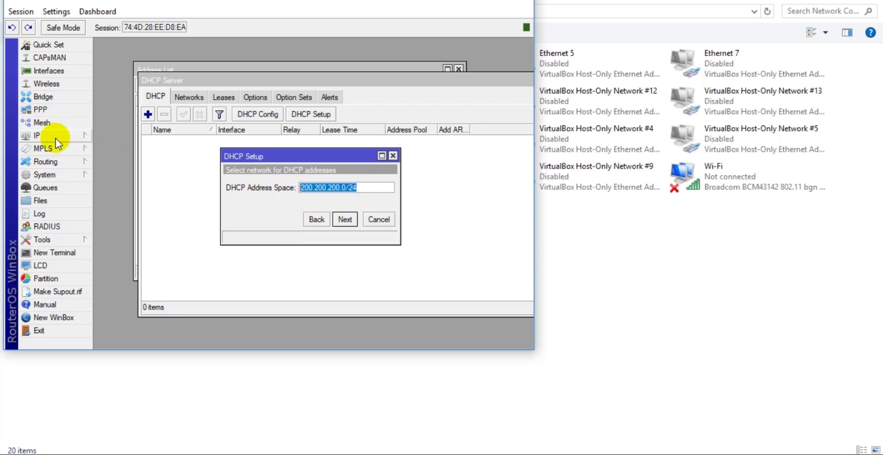
- Accept 200.200.200.0/24 as the DHCP address space and 200.200.200.1 as the gateway for the DHCP network
click(236, 187)
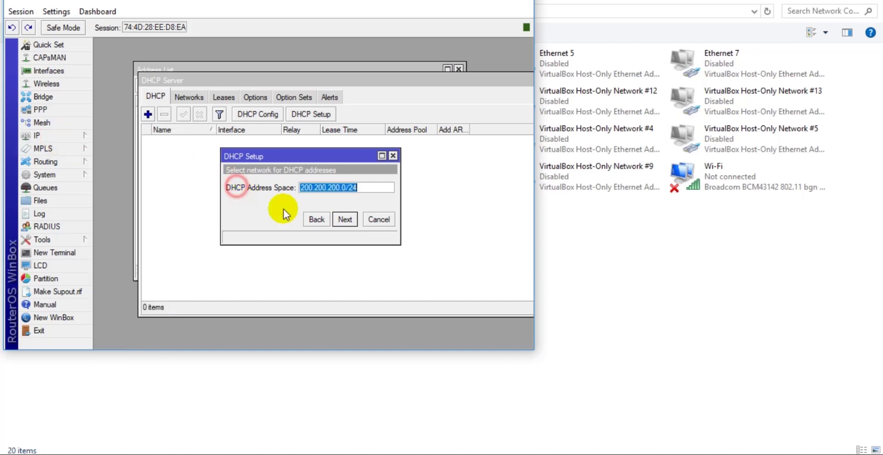
click(344, 219)
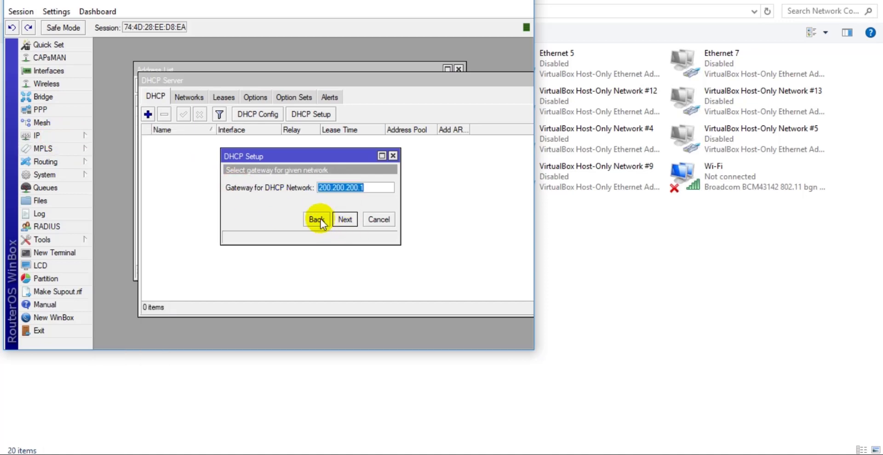
click(345, 220)
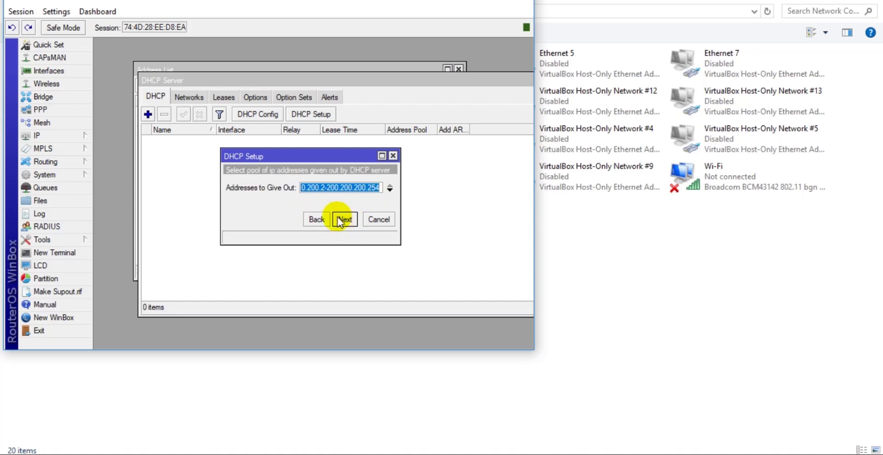
- Review the range of addresses to give out and accept the pool 200.200.200.2-200.200.200.254
click(318, 189)
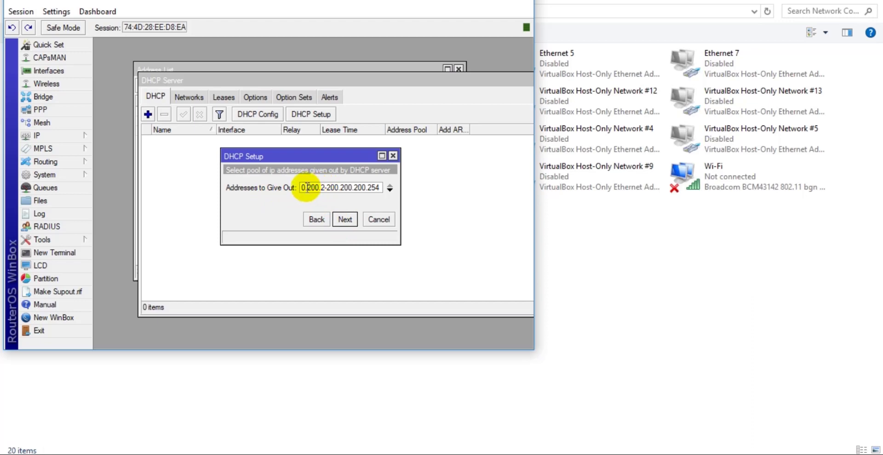
drag(308, 187, 371, 191)
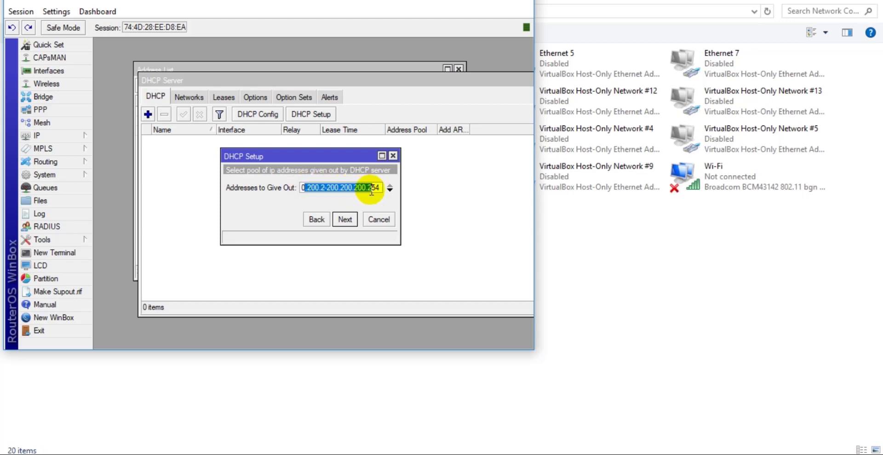
click(323, 188)
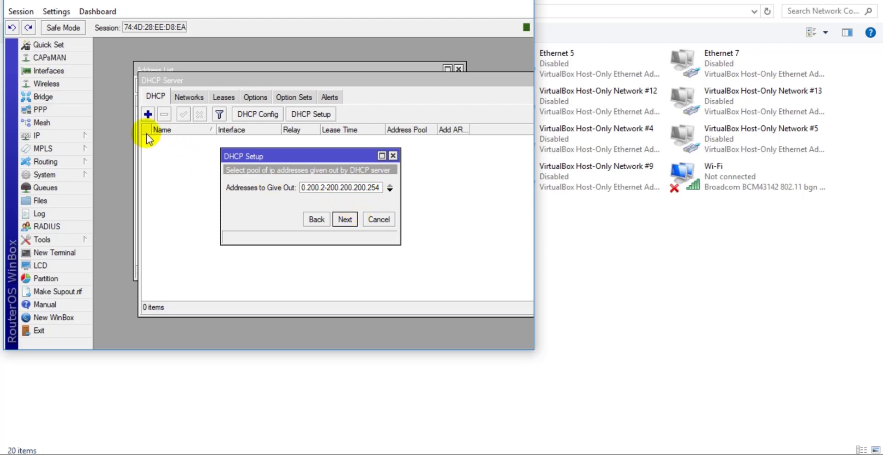
double_click(322, 188)
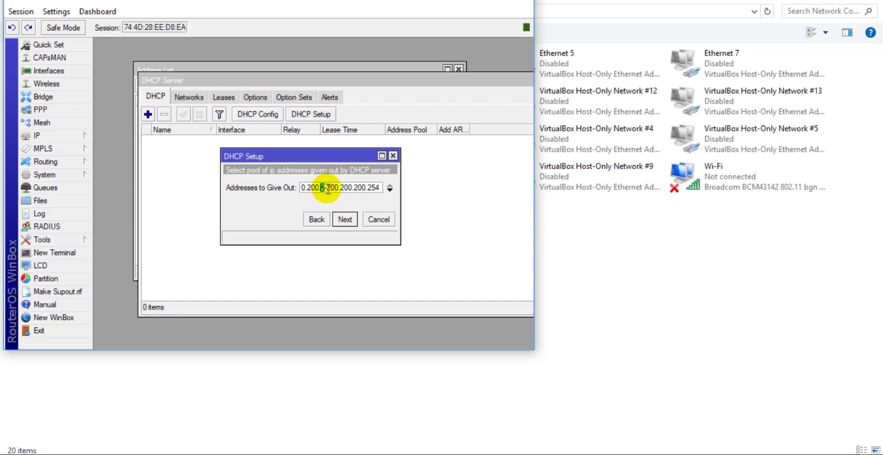
drag(380, 188, 376, 187)
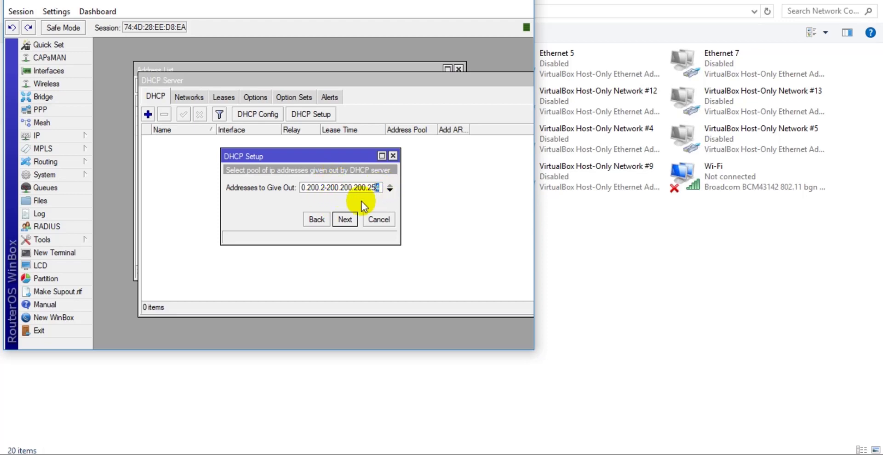
click(345, 220)
click(345, 219)
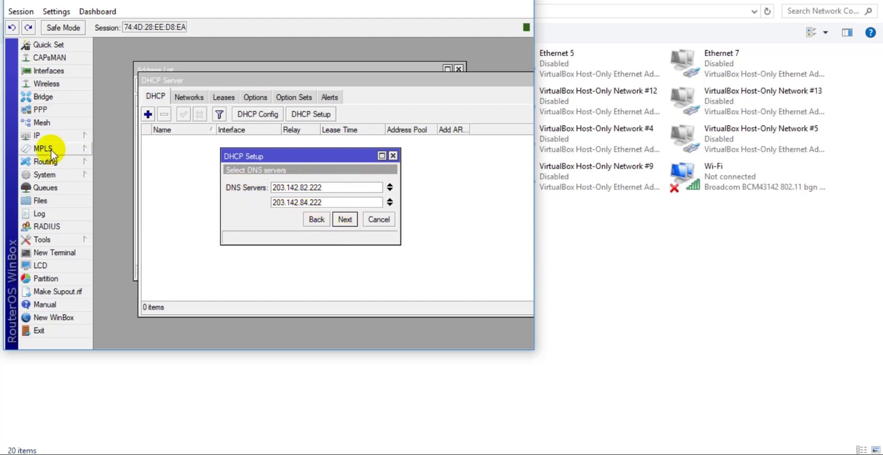
- Accept 203.142.82.222 and 203.142.84.222 as the DNS servers in the DHCP setup
click(45, 137)
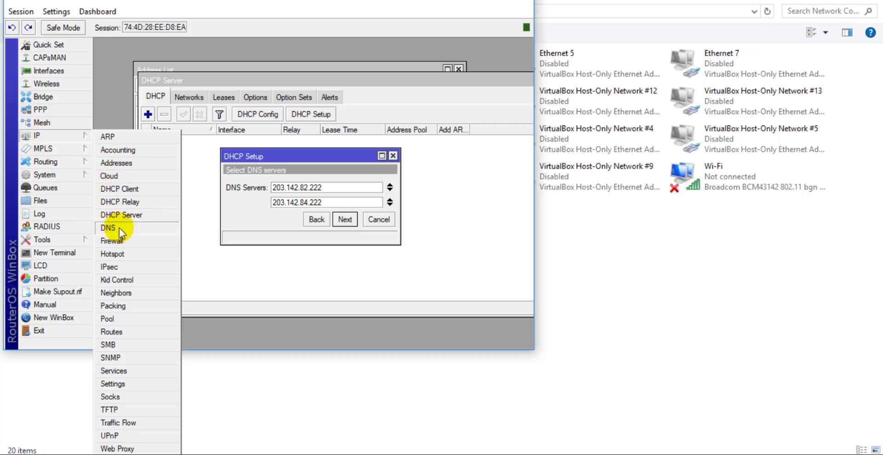
click(250, 219)
click(355, 222)
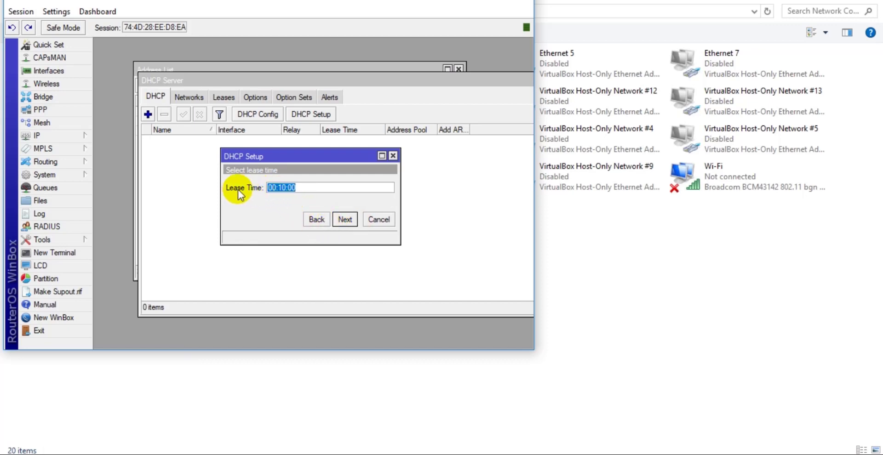
- Examine the hours, minutes and seconds portions of the DHCP lease time value
click(309, 188)
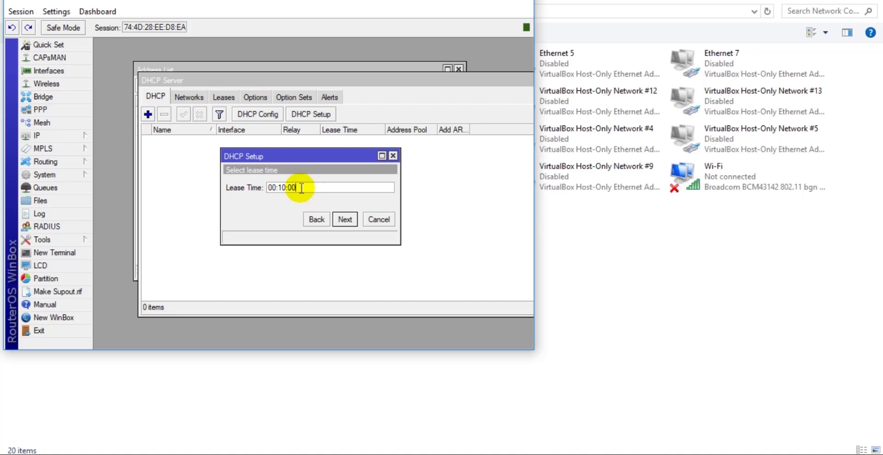
drag(299, 188, 276, 190)
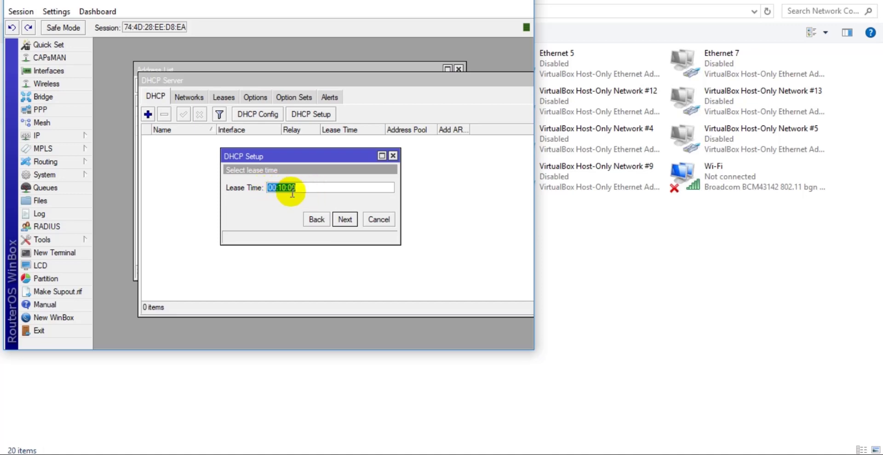
drag(299, 187, 252, 190)
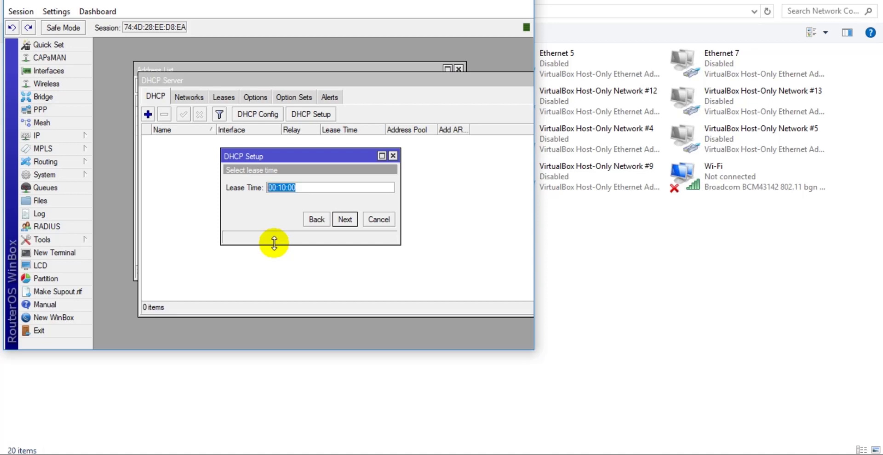
click(297, 188)
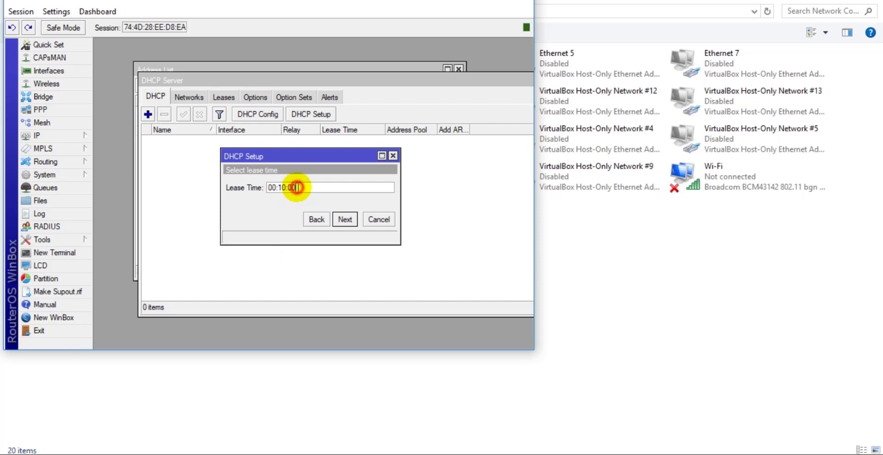
drag(297, 187, 280, 188)
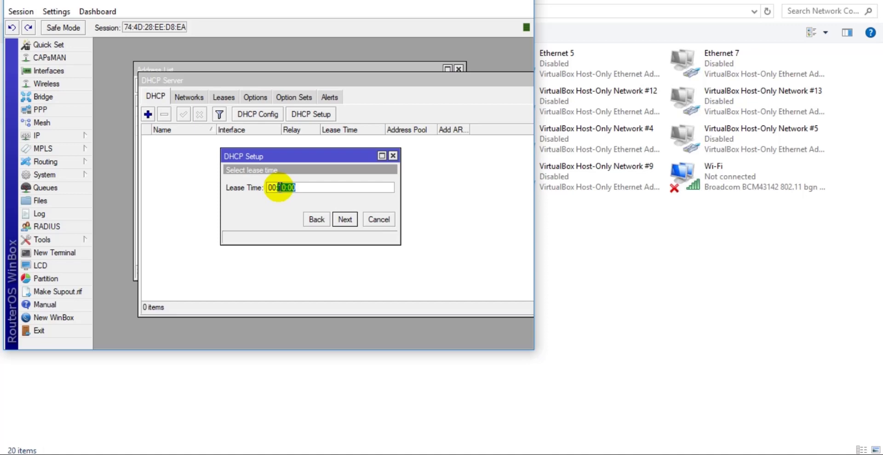
click(305, 190)
drag(310, 189, 279, 187)
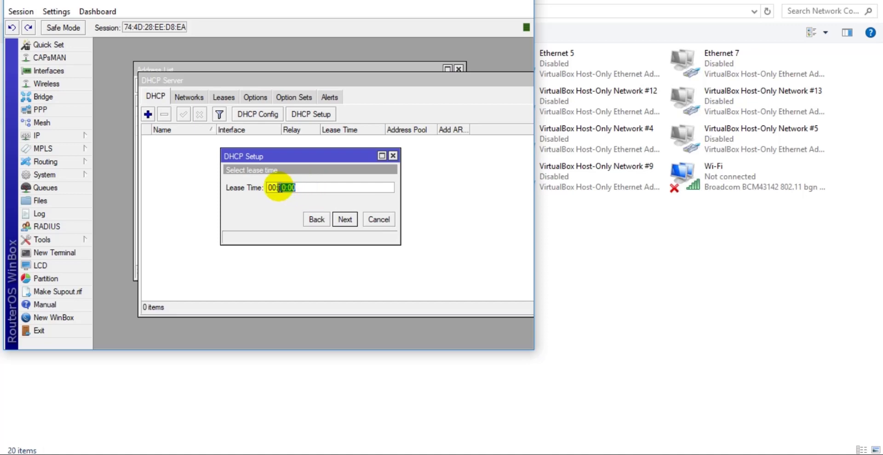
click(313, 187)
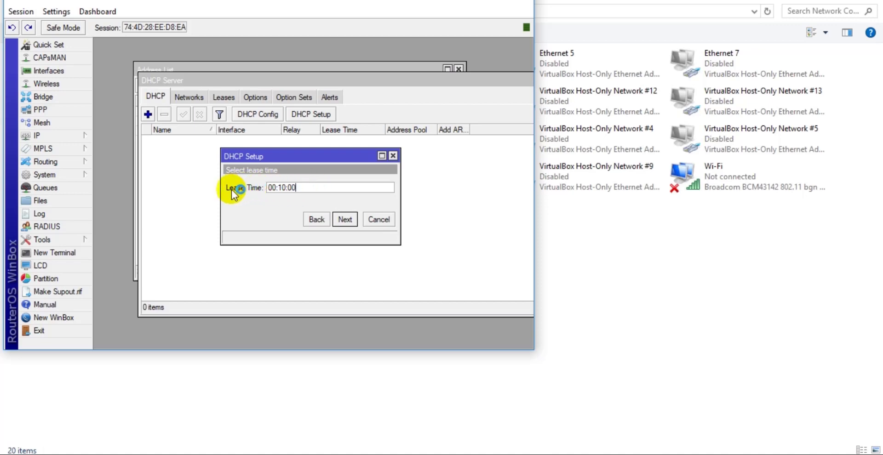
double_click(270, 186)
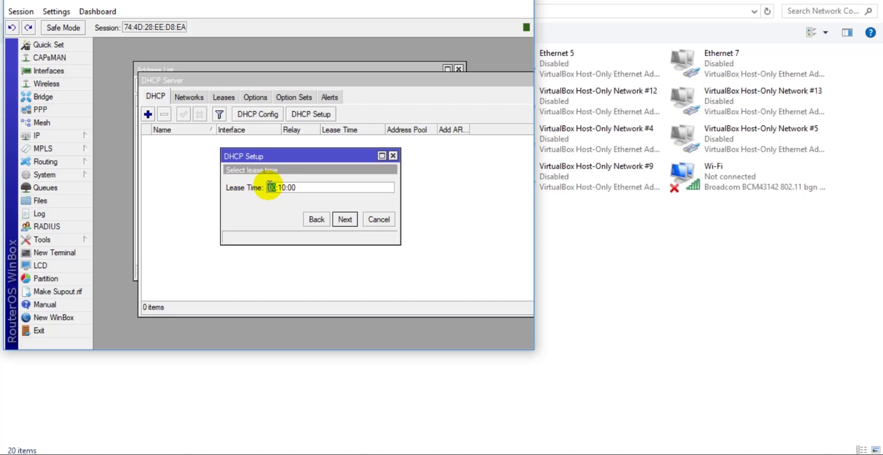
mouse_move(304, 187)
mouse_down()
mouse_move(282, 188)
mouse_move(301, 189)
mouse_up()
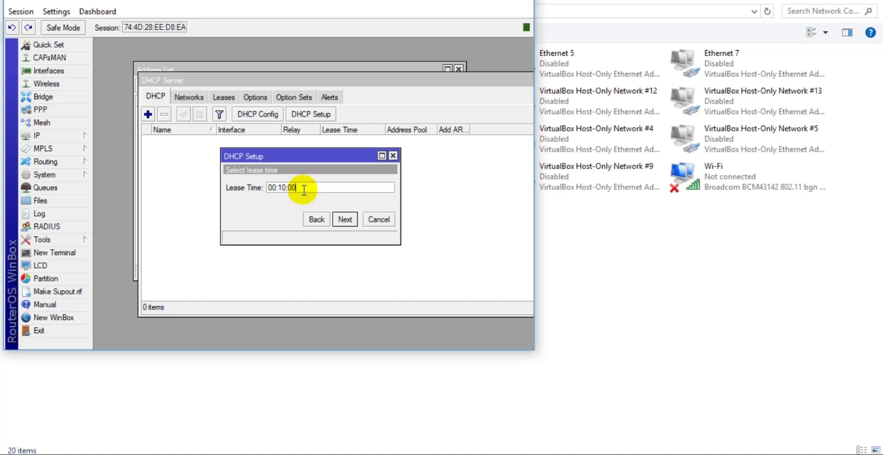
double_click(282, 188)
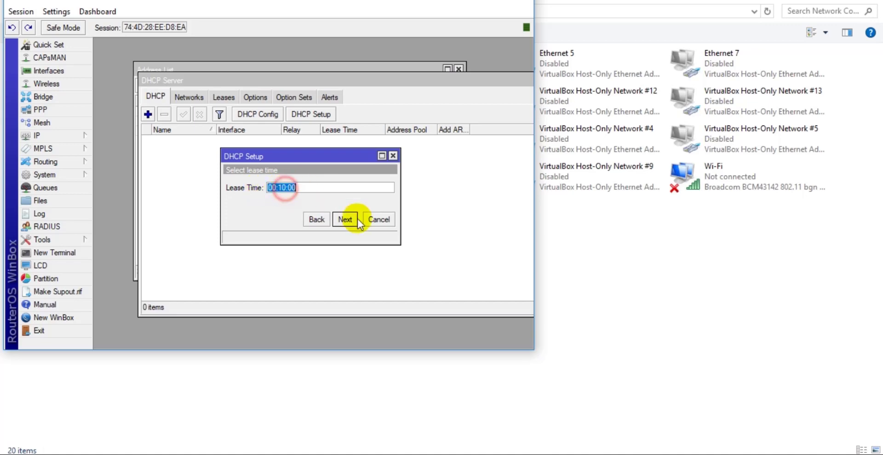
click(258, 211)
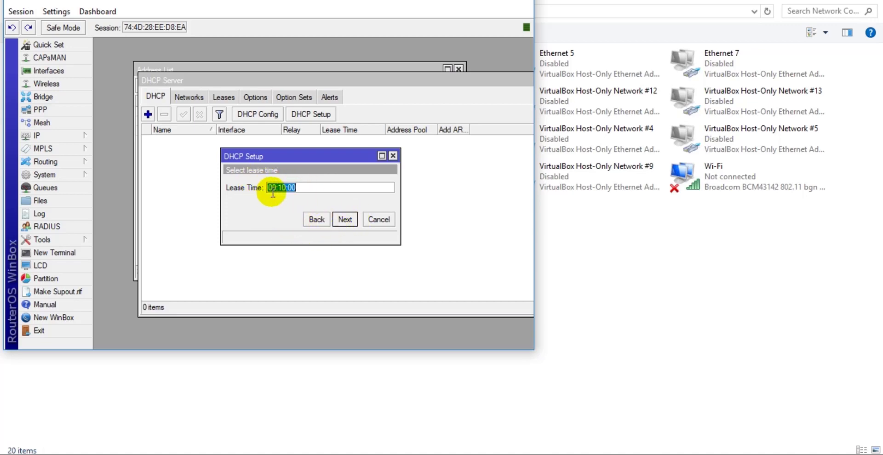
- Accept the lease time of 00:10:00 and complete the DHCP server setup
click(345, 219)
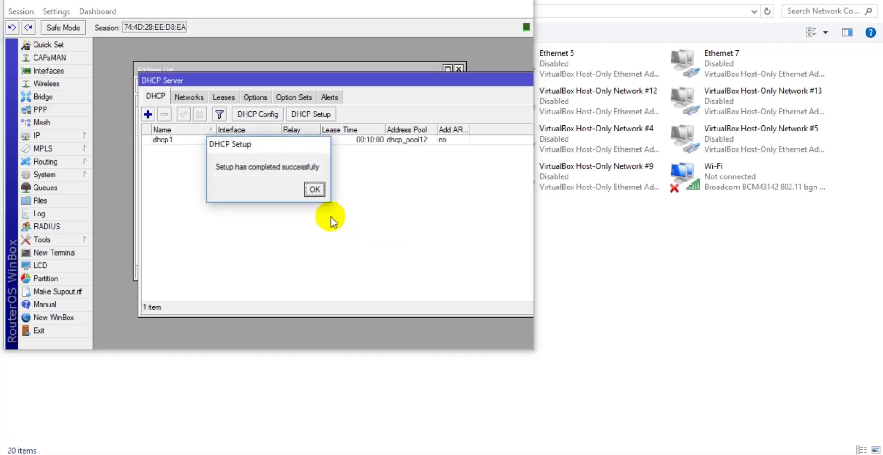
click(309, 190)
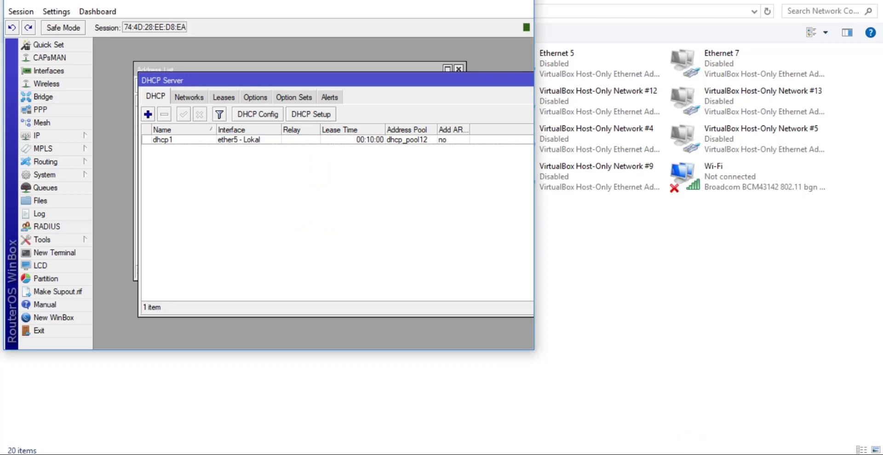
- Switch to Network Connections and set the Ethernet adapter's IPv4 properties to obtain both the IP address and DNS server address automatically
click(351, 454)
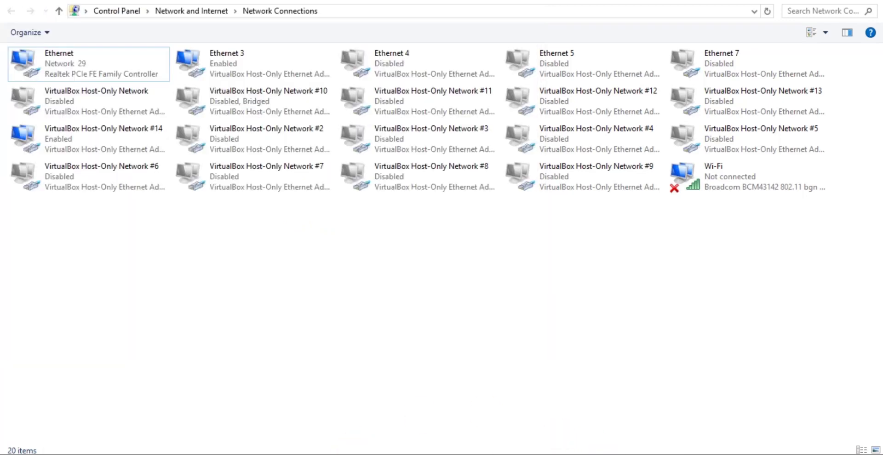
right_click(45, 59)
click(89, 185)
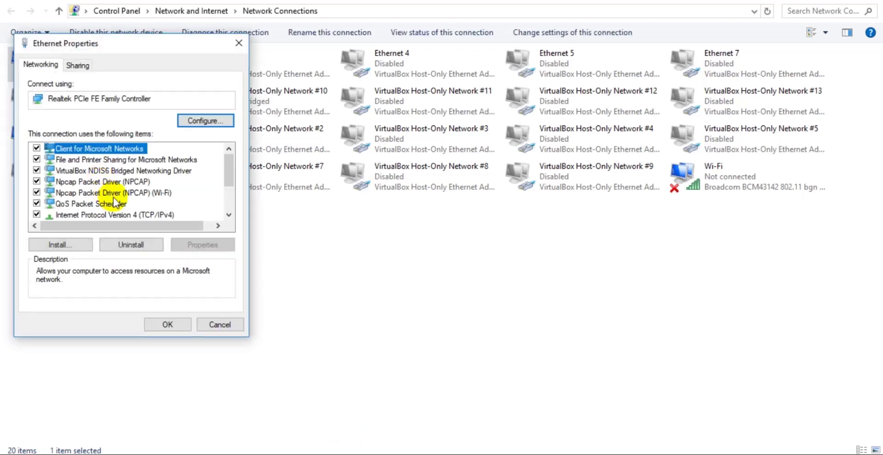
double_click(135, 215)
click(89, 175)
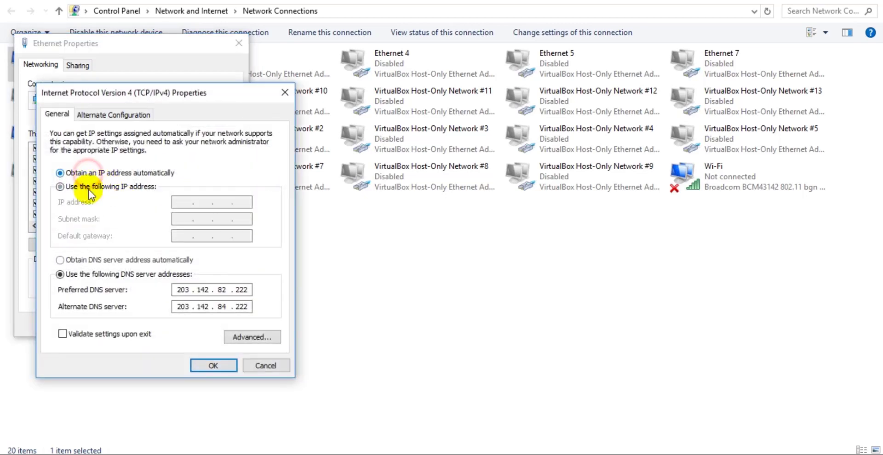
click(95, 260)
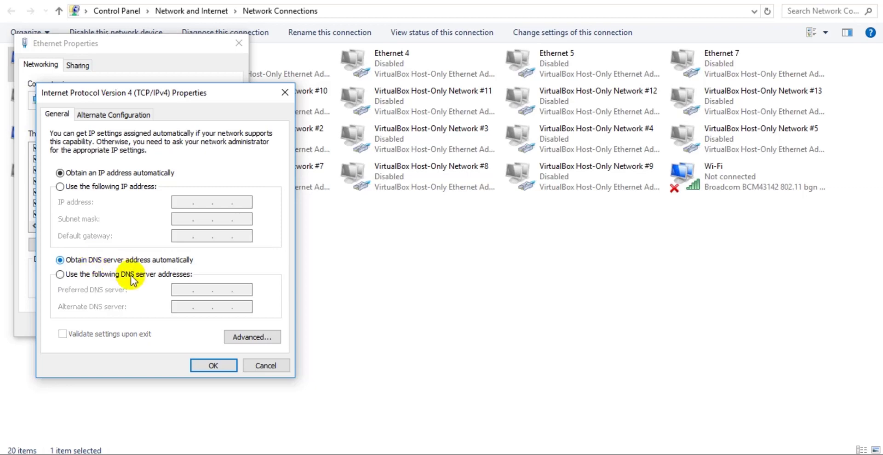
click(218, 366)
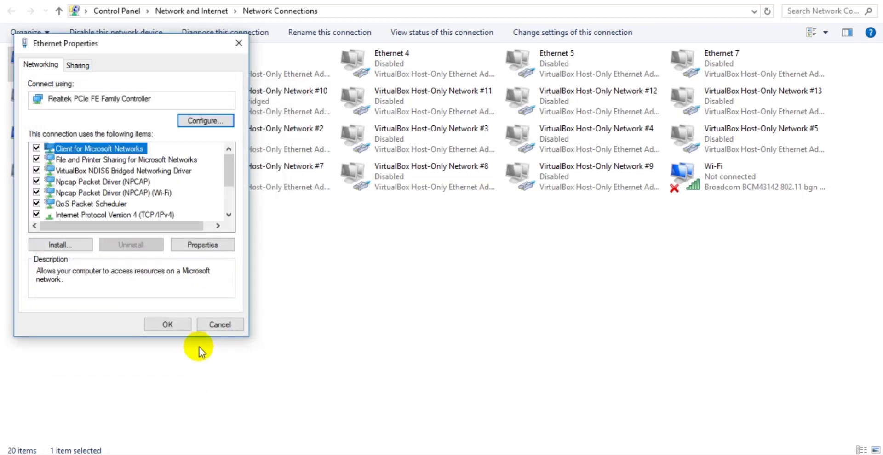
click(173, 321)
- Refresh the network connections and examine the Ethernet adapter's connection details for its assigned IPv4 address
right_click(150, 226)
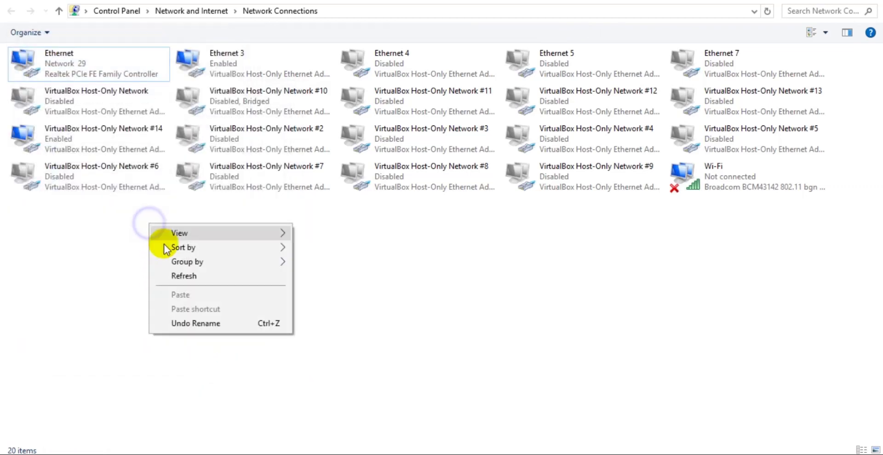
click(182, 275)
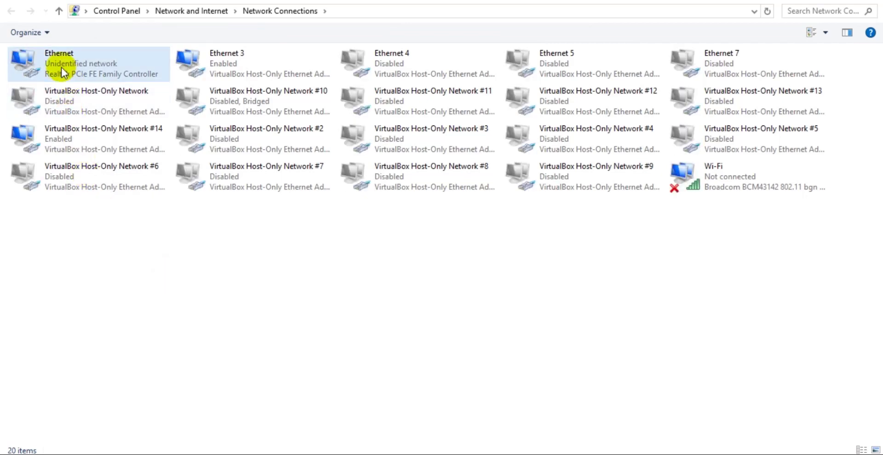
right_click(124, 261)
click(159, 313)
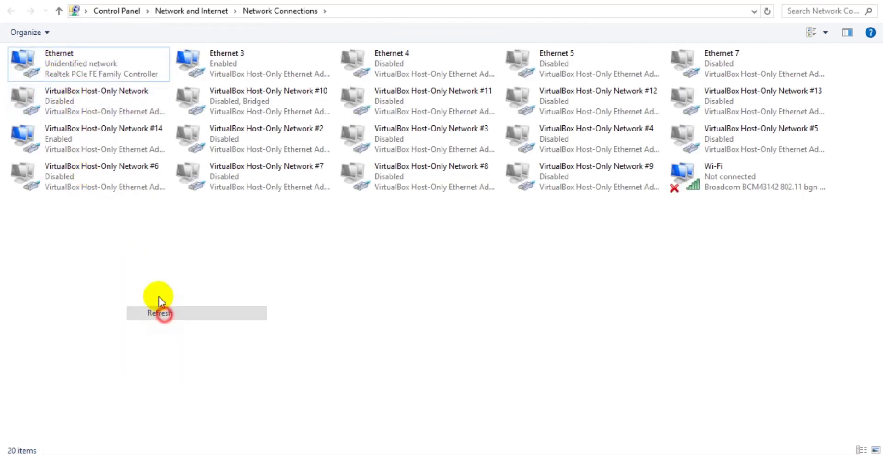
double_click(57, 64)
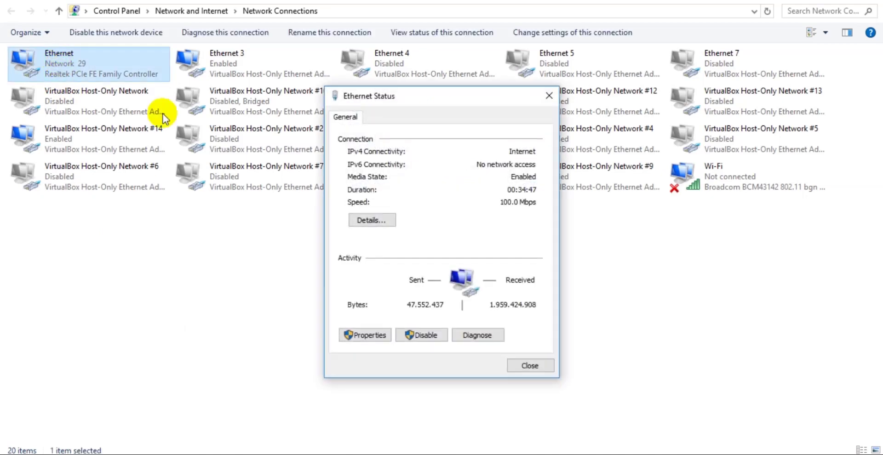
click(373, 221)
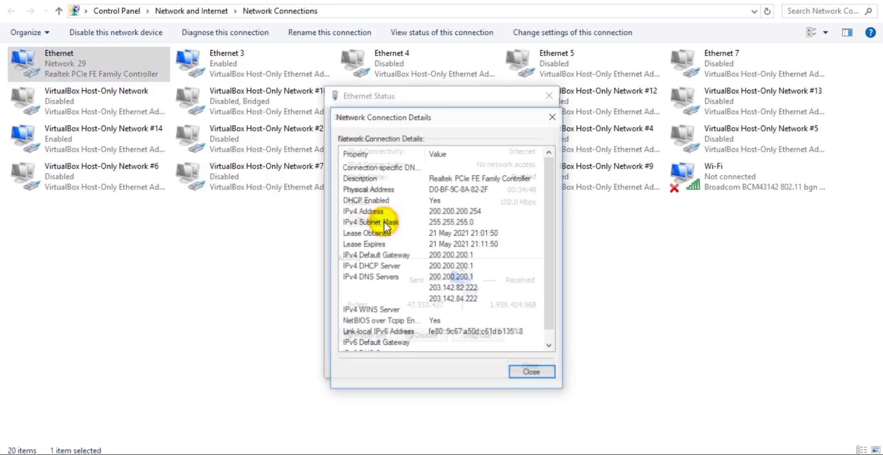
click(445, 212)
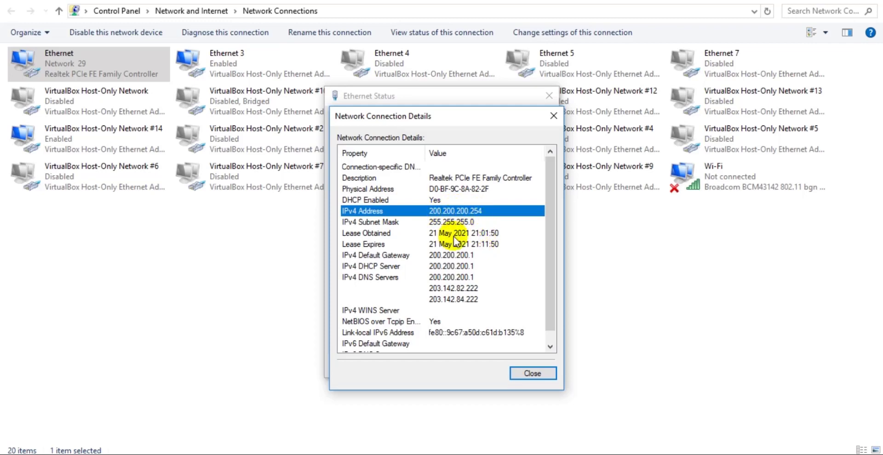
- Examine the Ethernet connection's IPv4 address, subnet mask, default gateway and DNS servers, and close the details
click(451, 256)
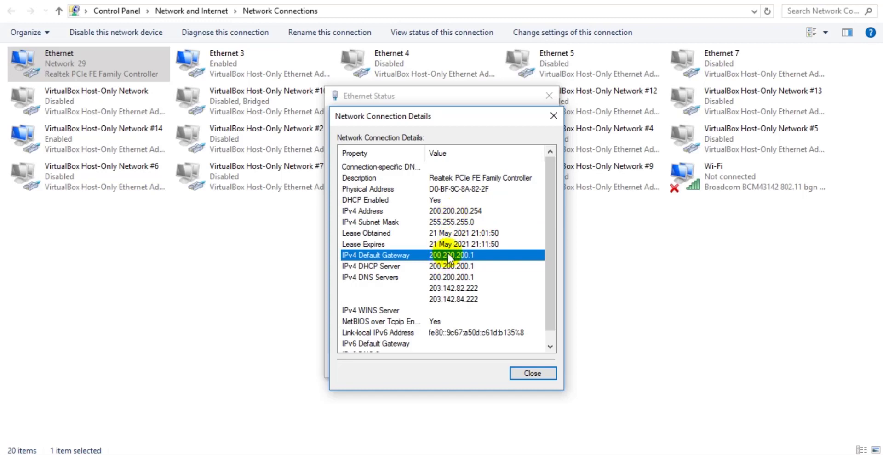
click(450, 223)
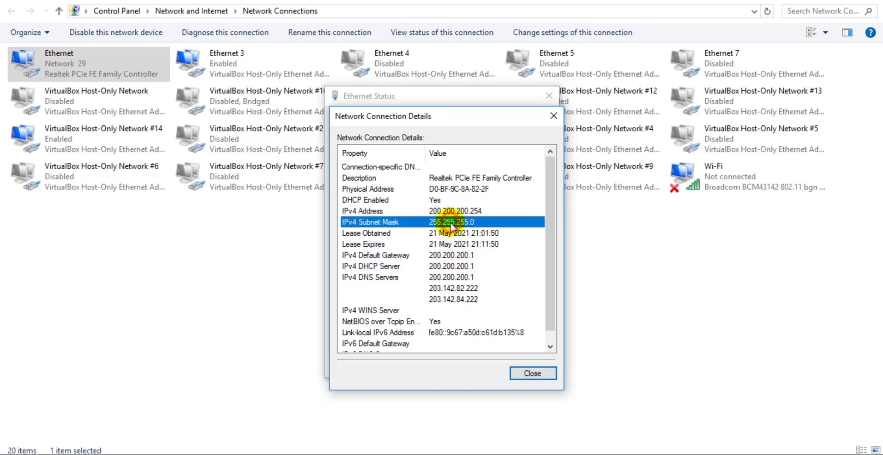
click(455, 287)
click(446, 256)
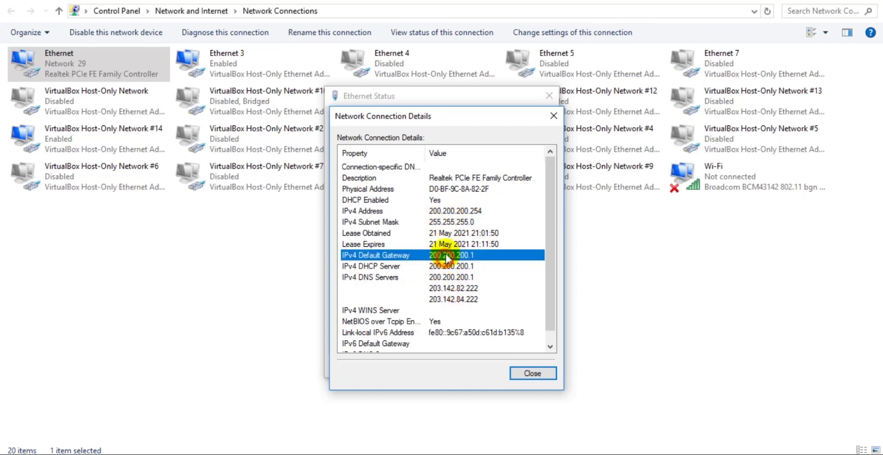
click(448, 210)
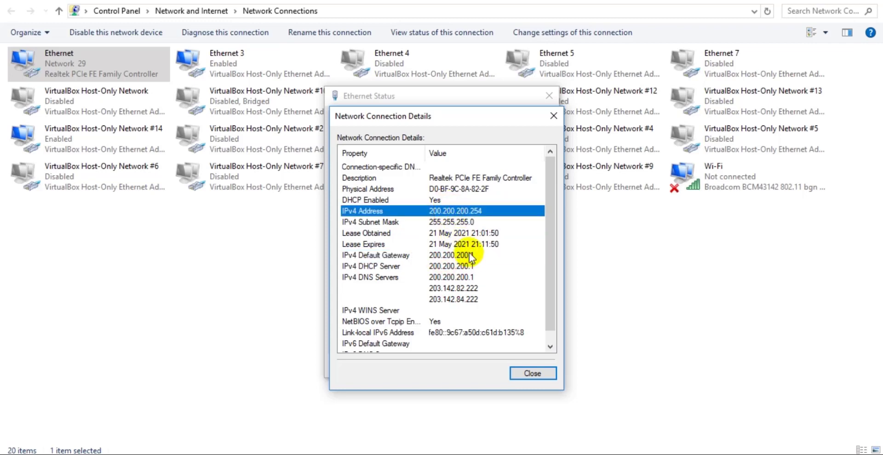
click(528, 371)
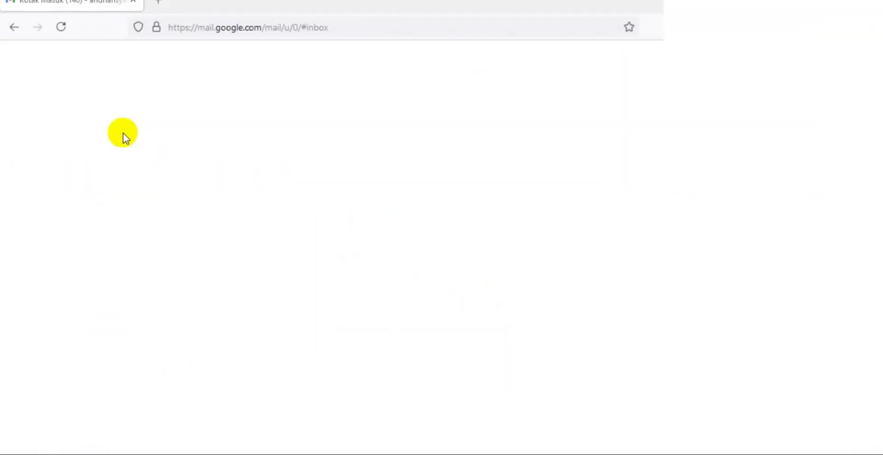
- Switch to the browser and load google.com to test internet access, and close the remaining Ethernet Status dialog
click(247, 28)
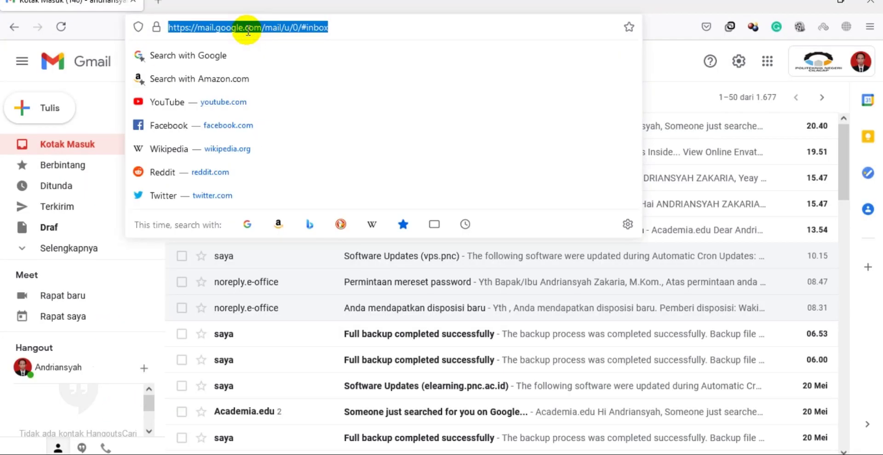
text(goo)
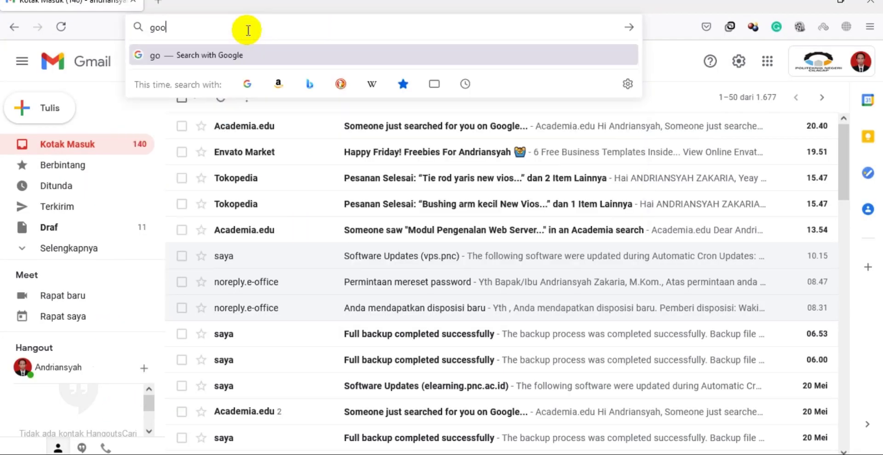
text(gle.com)
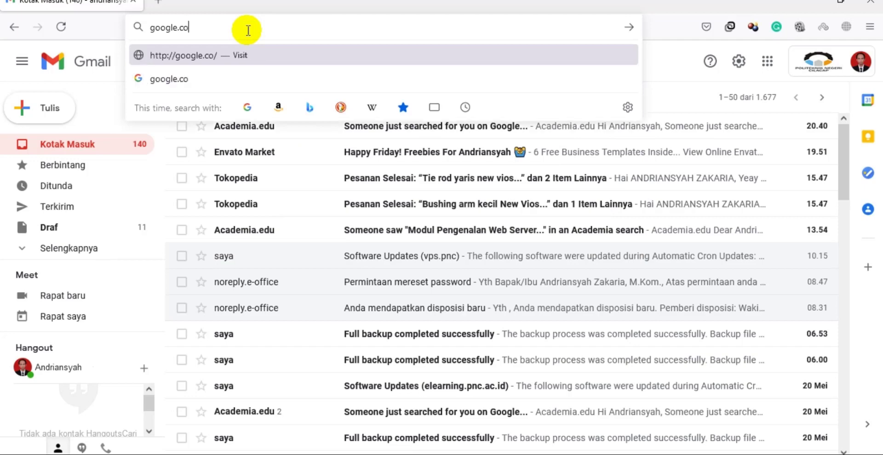
key(Return)
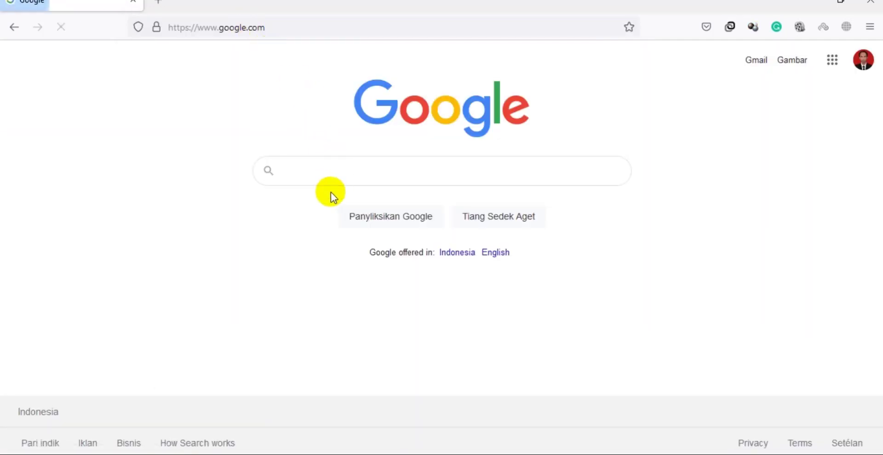
click(260, 206)
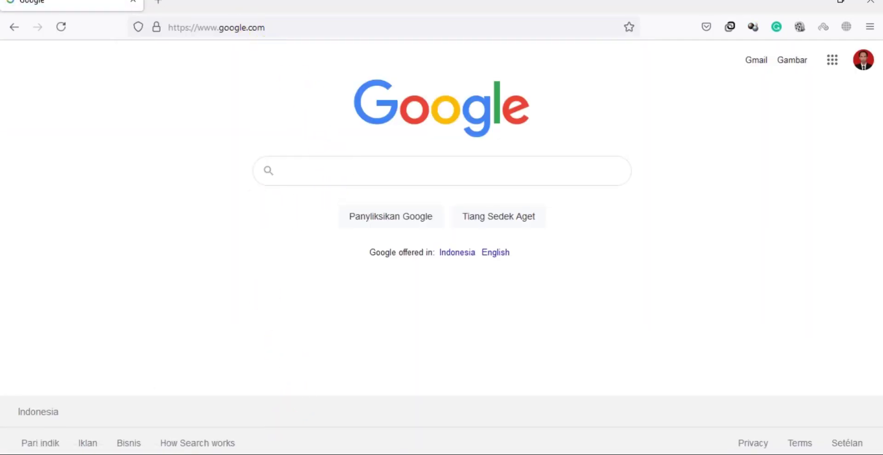
click(403, 432)
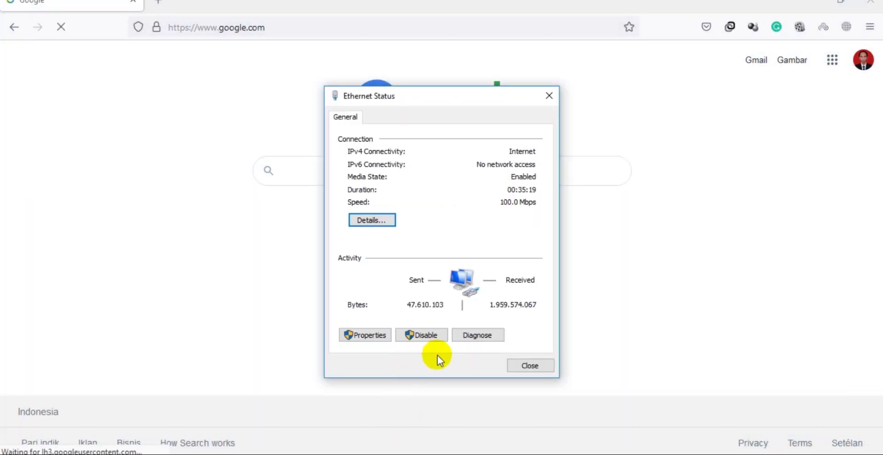
click(523, 368)
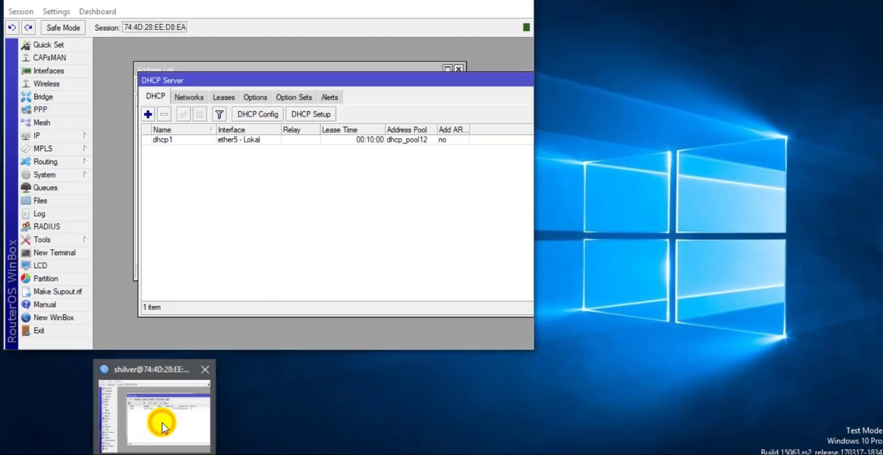
- Switch to WinBox, display the DHCP server's leases and widen the Address and Client ID columns
click(162, 423)
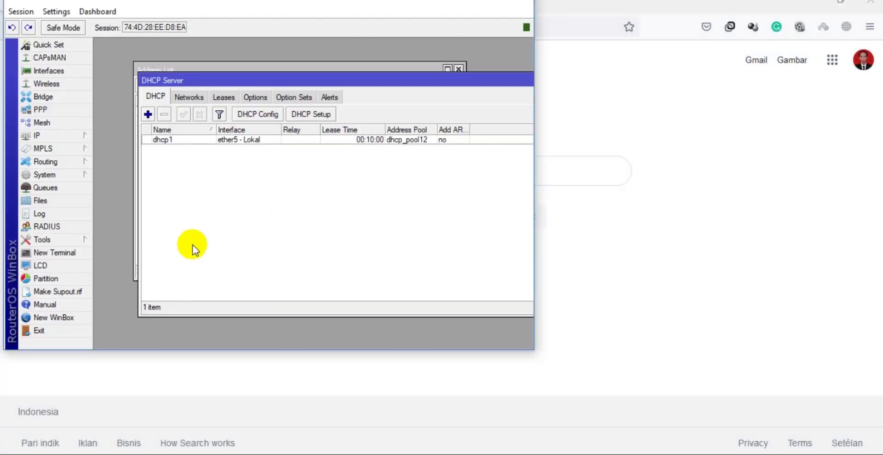
click(223, 98)
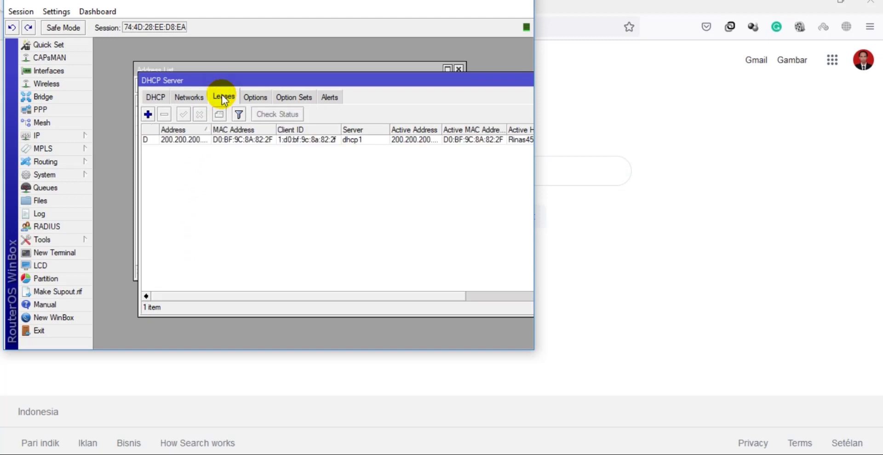
drag(210, 130, 222, 132)
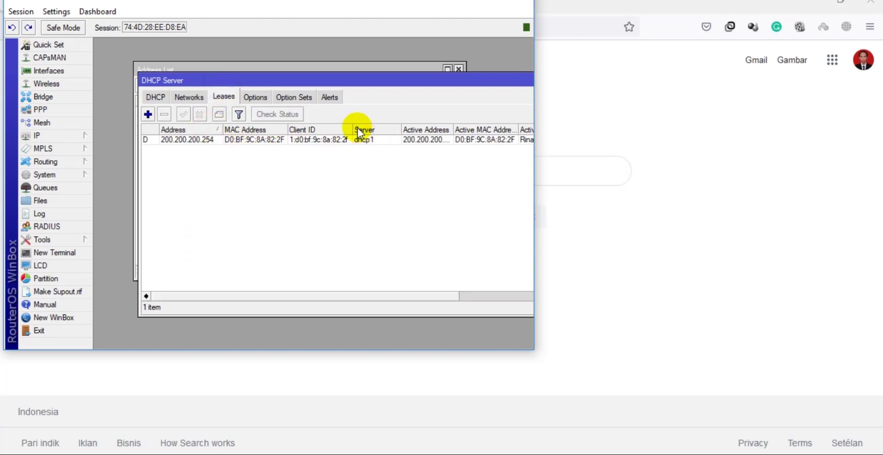
mouse_move(352, 127)
mouse_down()
mouse_move(369, 130)
mouse_move(361, 131)
mouse_up()
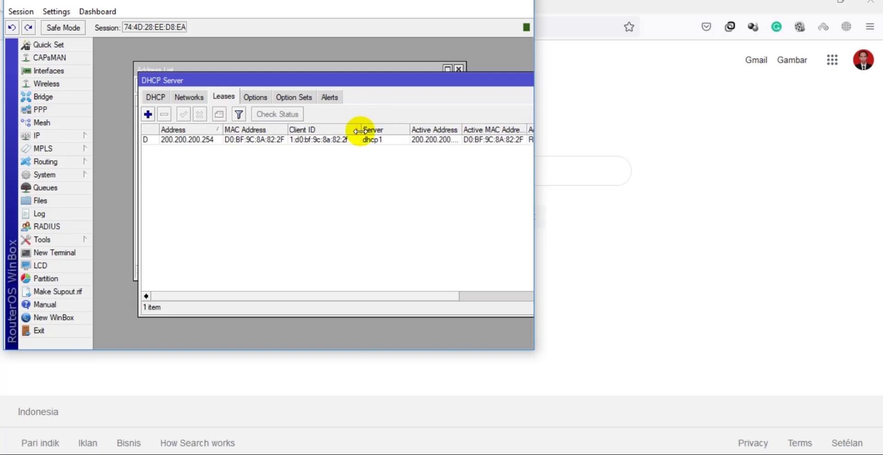
- Widen the WinBox window and fit the Active Address column to show the lease's full active address
click(192, 139)
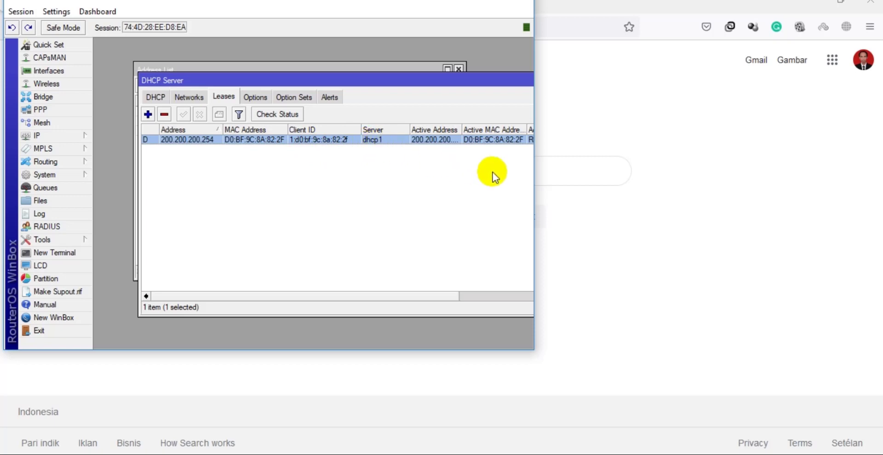
drag(534, 183, 622, 188)
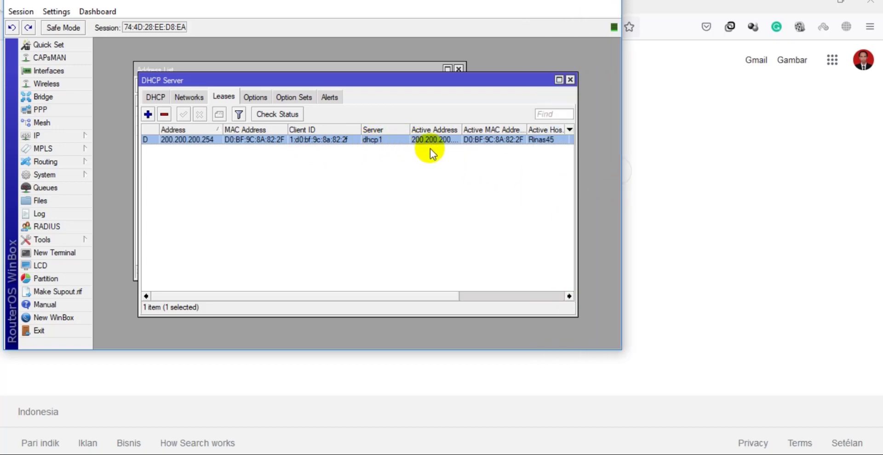
double_click(461, 130)
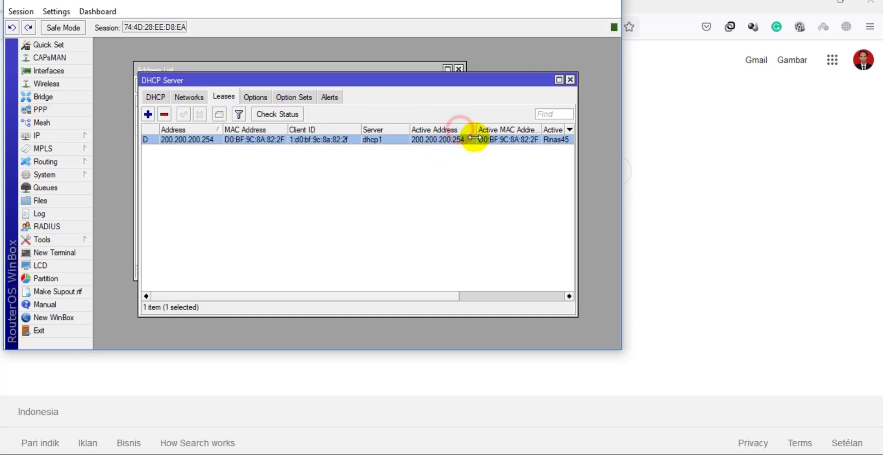
click(330, 209)
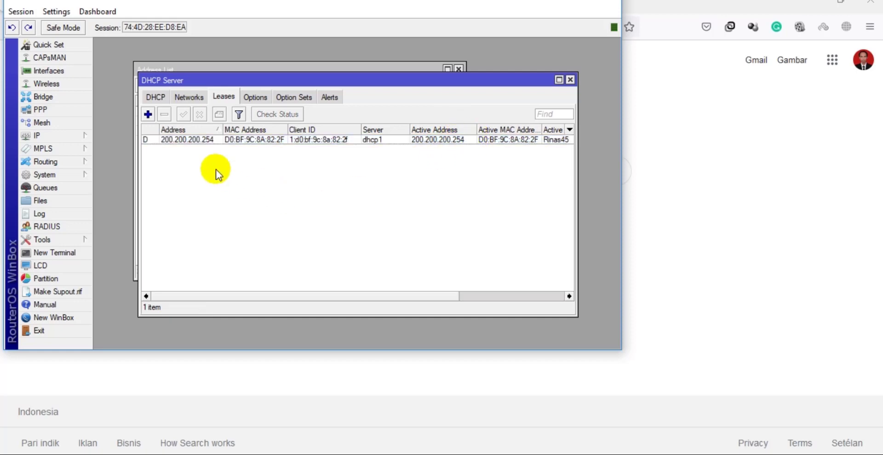
- Convert the dynamic lease for 200.200.200.254 into a static lease
click(185, 139)
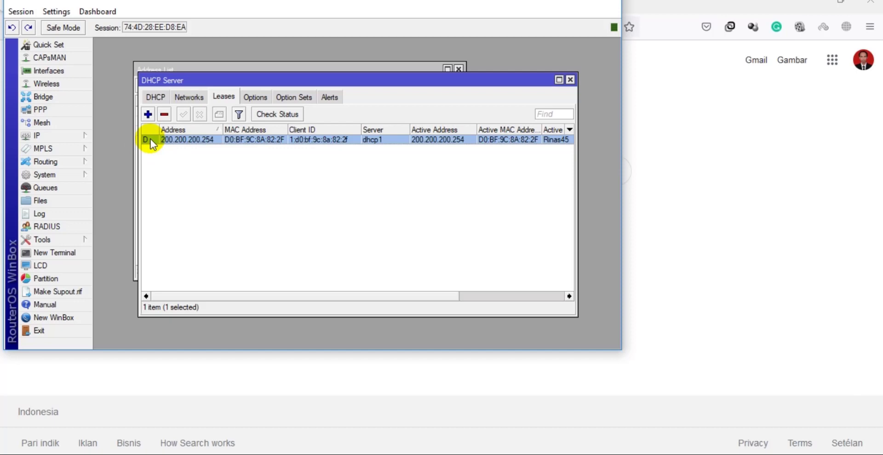
mouse_move(152, 144)
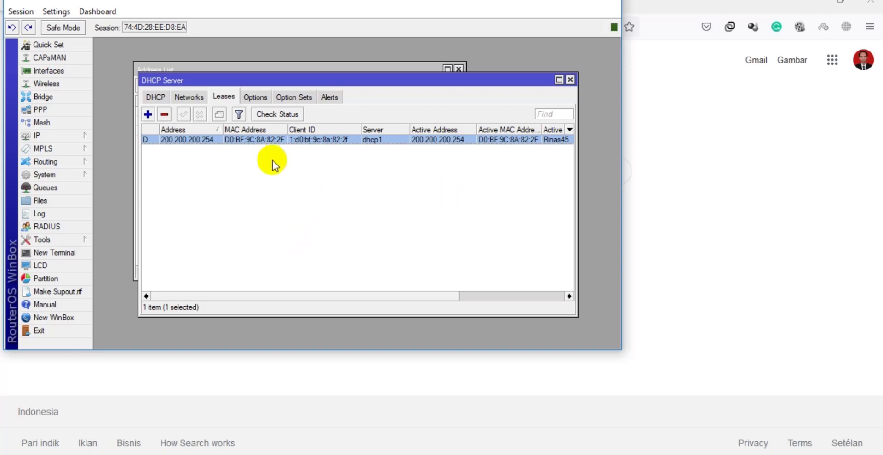
right_click(175, 140)
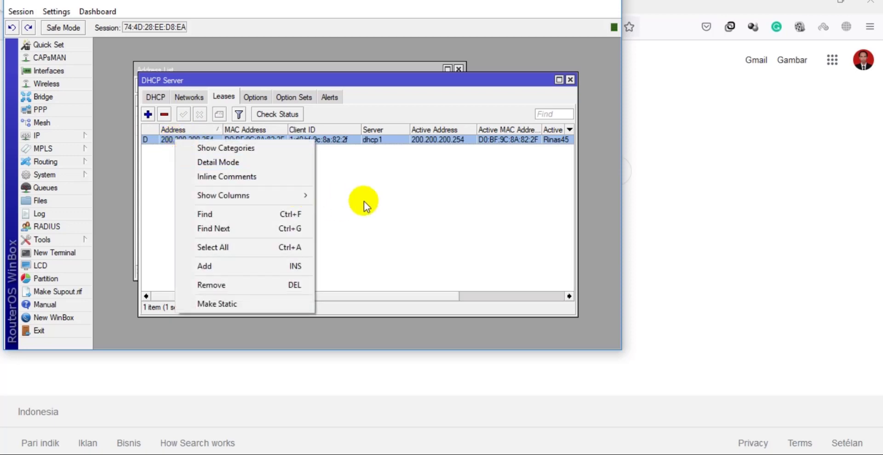
click(364, 207)
click(171, 141)
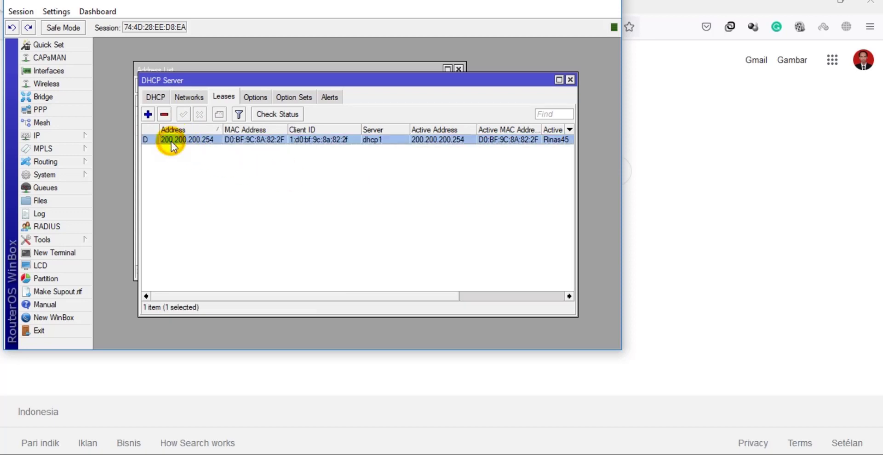
right_click(173, 139)
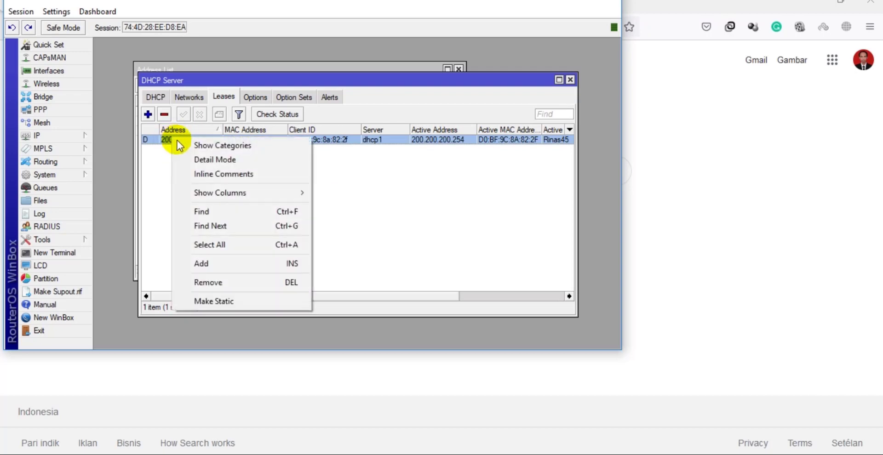
click(222, 302)
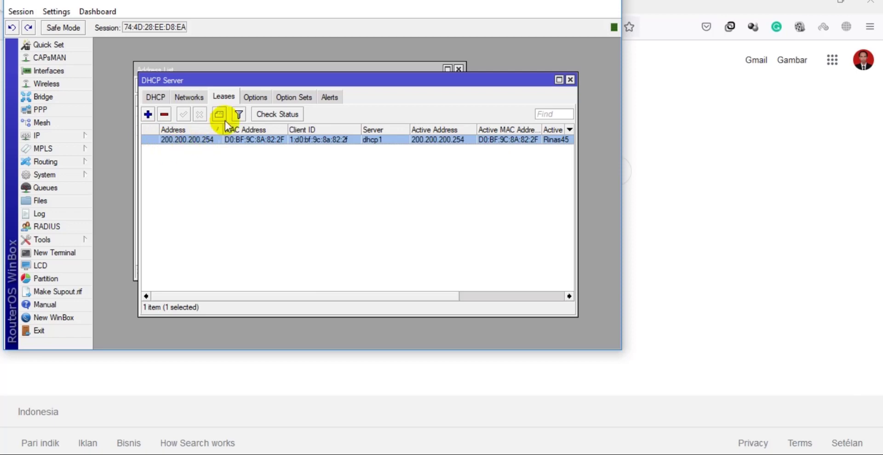
- Revisit the leases list, examine the general settings of the 200.200.200.254 lease and close them without changes
click(252, 98)
click(223, 97)
double_click(219, 141)
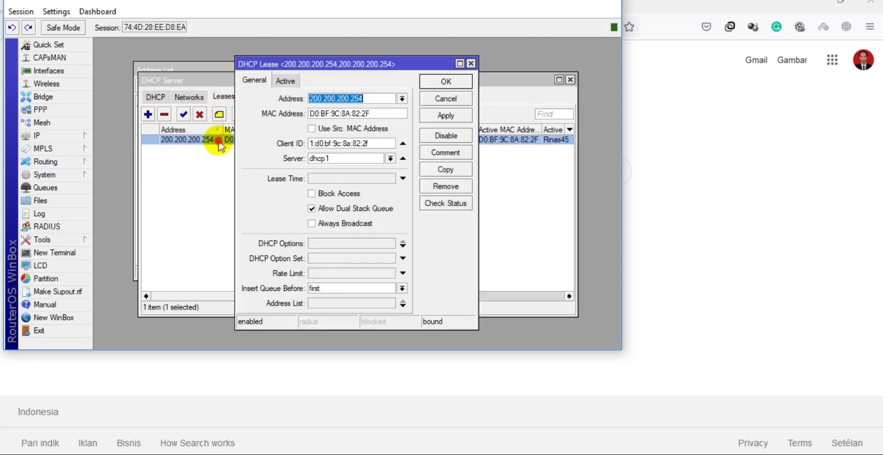
click(472, 63)
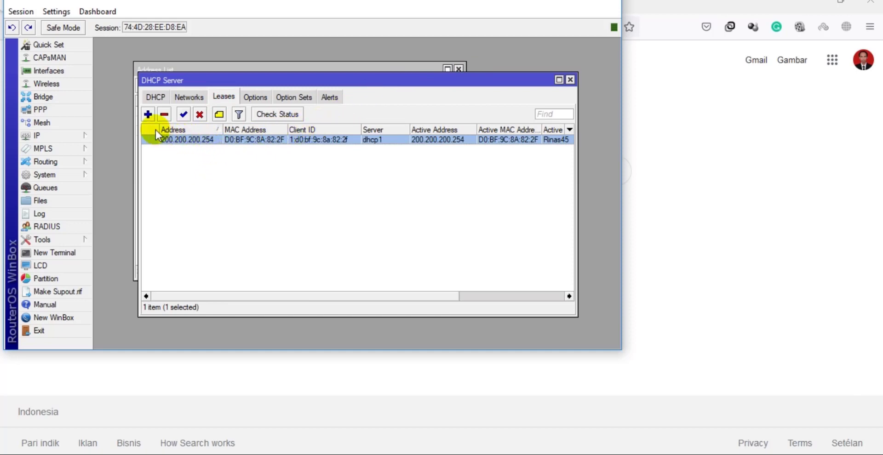
click(147, 117)
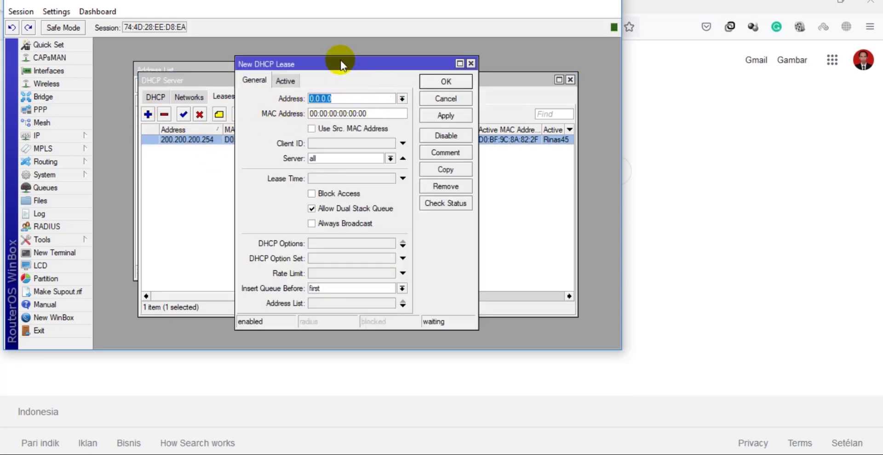
drag(343, 65, 441, 95)
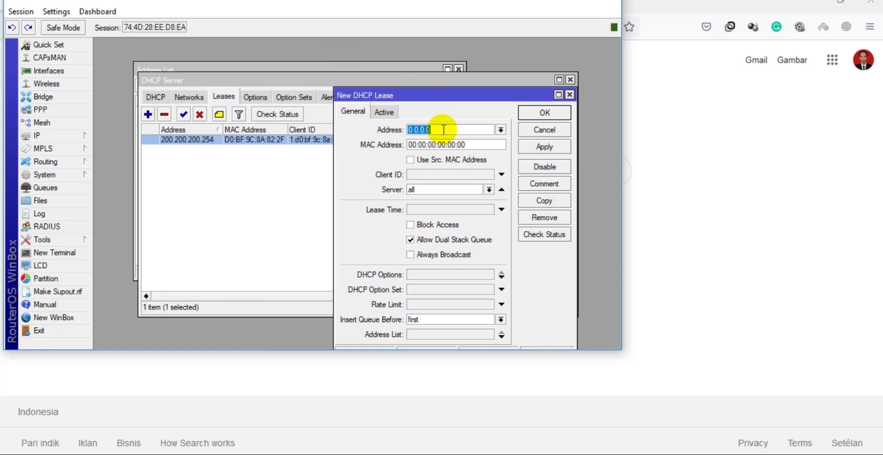
click(474, 146)
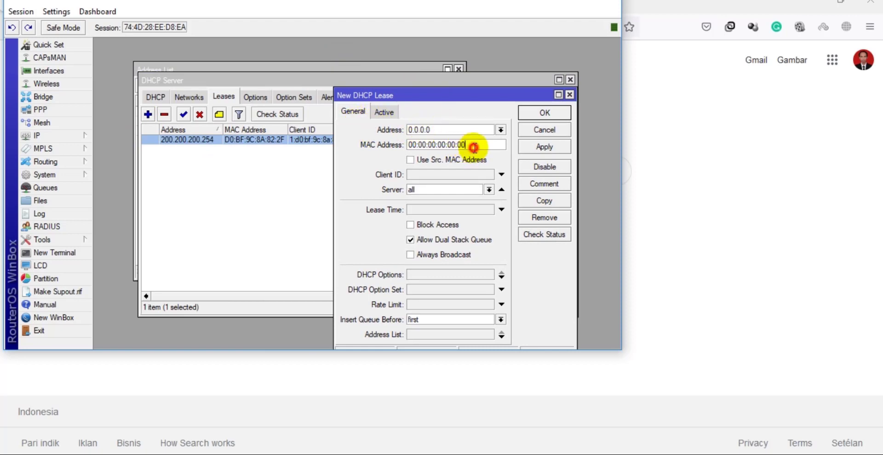
drag(473, 146, 378, 148)
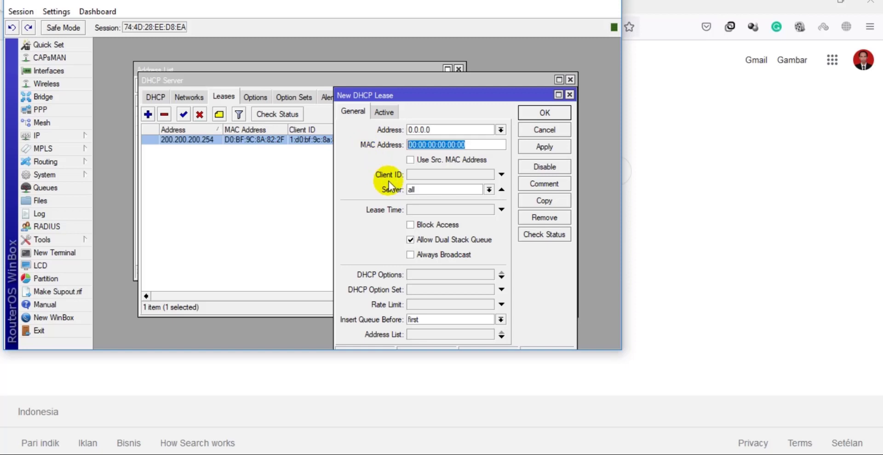
click(439, 192)
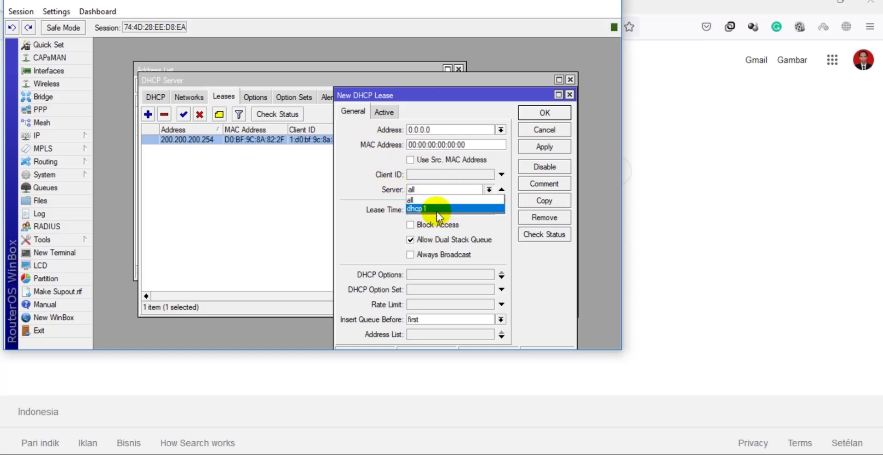
click(437, 209)
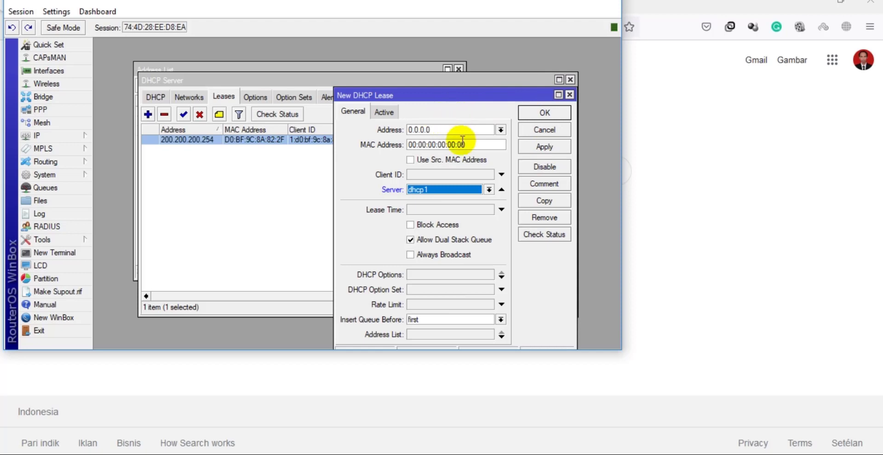
drag(459, 131, 410, 130)
mouse_move(482, 145)
mouse_down()
mouse_move(429, 145)
mouse_move(400, 158)
mouse_move(476, 144)
mouse_up()
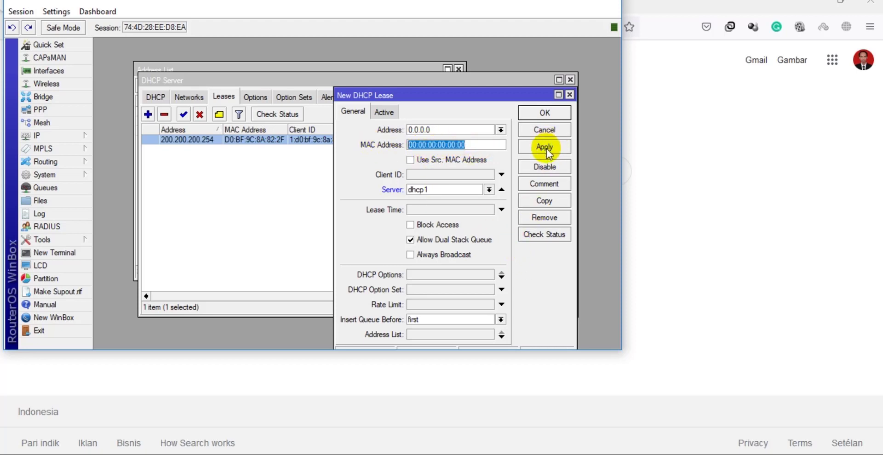
click(570, 96)
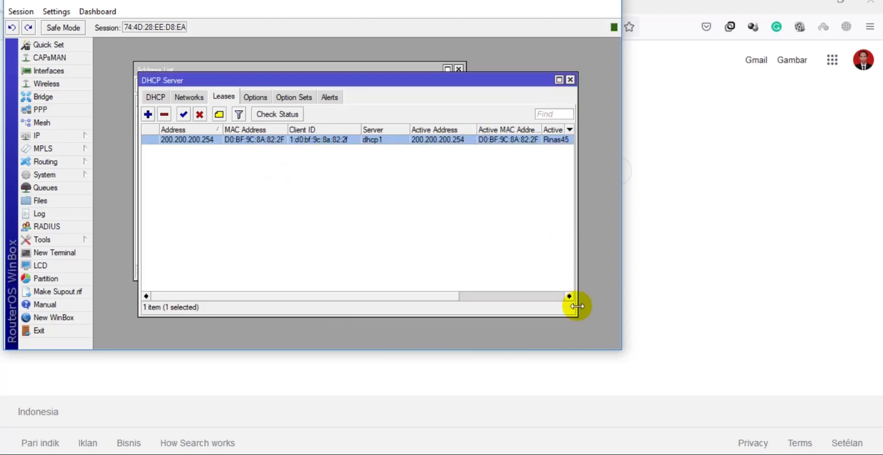
- Enlarge the DHCP Server window slightly and reposition it in the workspace
drag(575, 313, 585, 325)
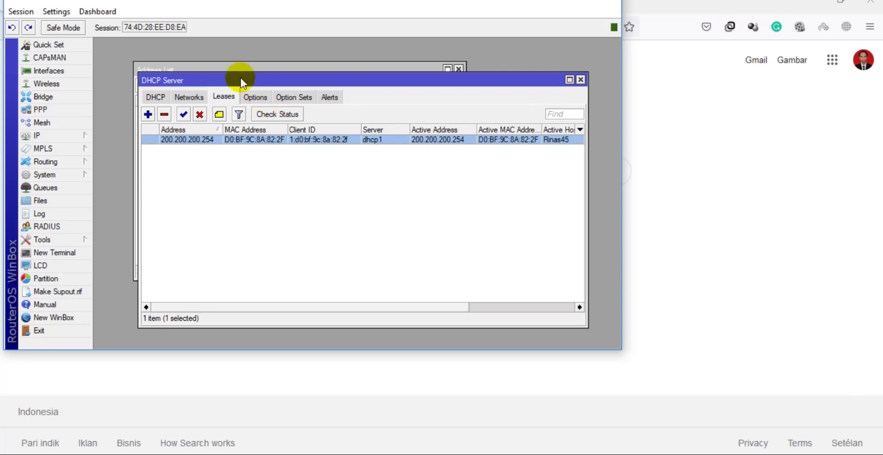
mouse_move(234, 78)
mouse_down()
mouse_move(280, 82)
mouse_move(264, 94)
mouse_move(234, 94)
mouse_move(227, 71)
mouse_move(219, 72)
mouse_up()
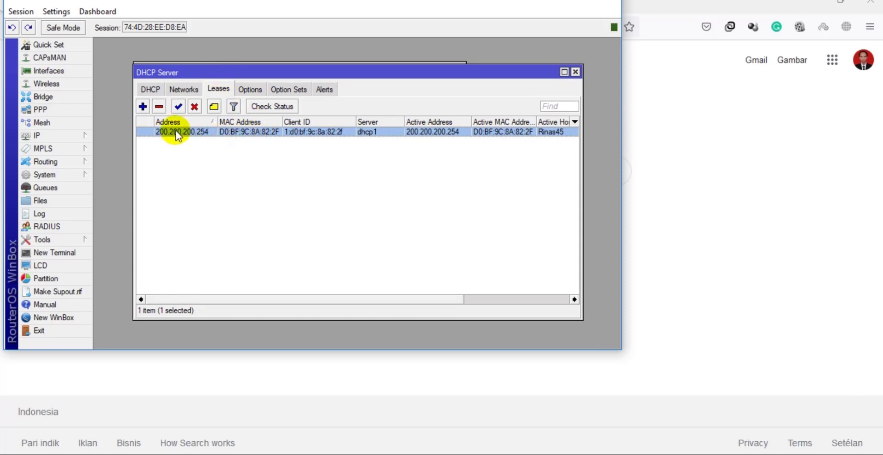
right_click(159, 134)
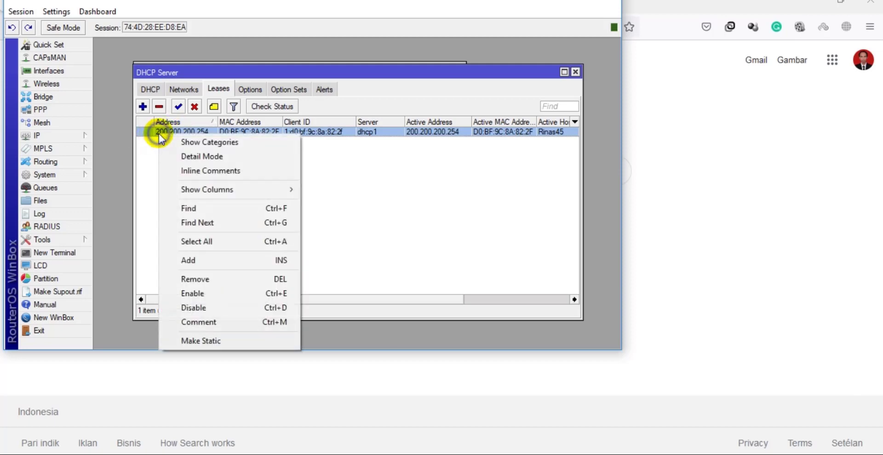
click(154, 130)
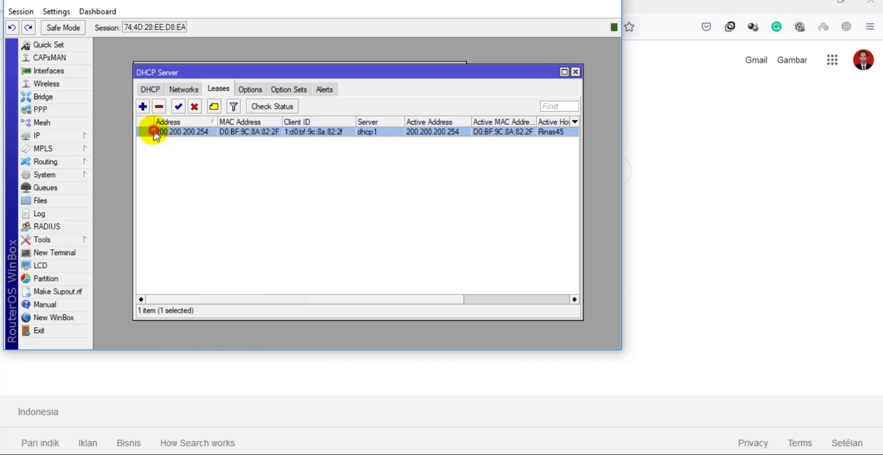
- Set the rate limit of the 200.200.200.254 static lease to 2M/2M and save the lease
double_click(154, 131)
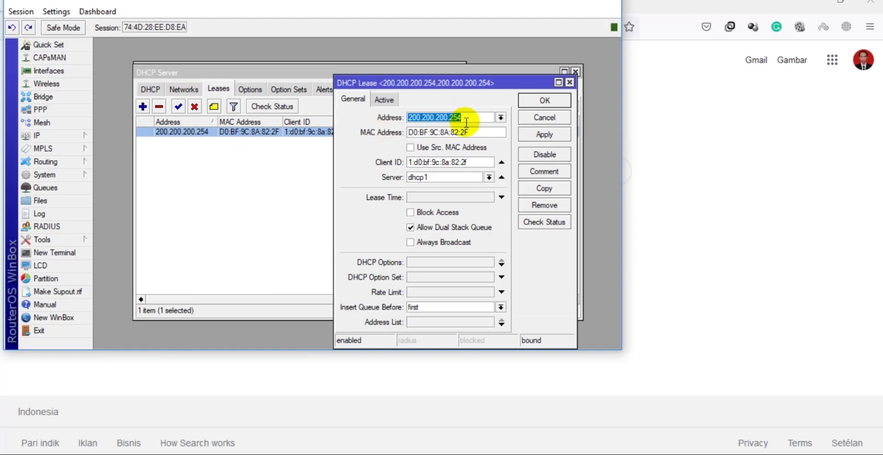
click(428, 292)
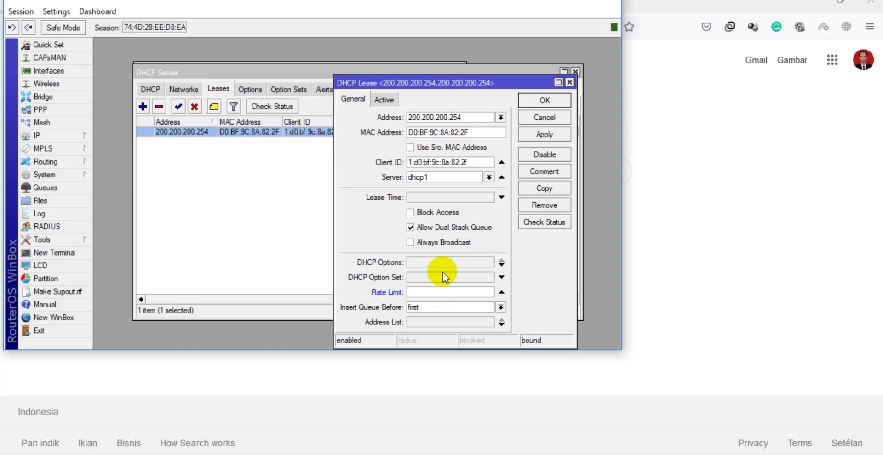
text(2M/2M)
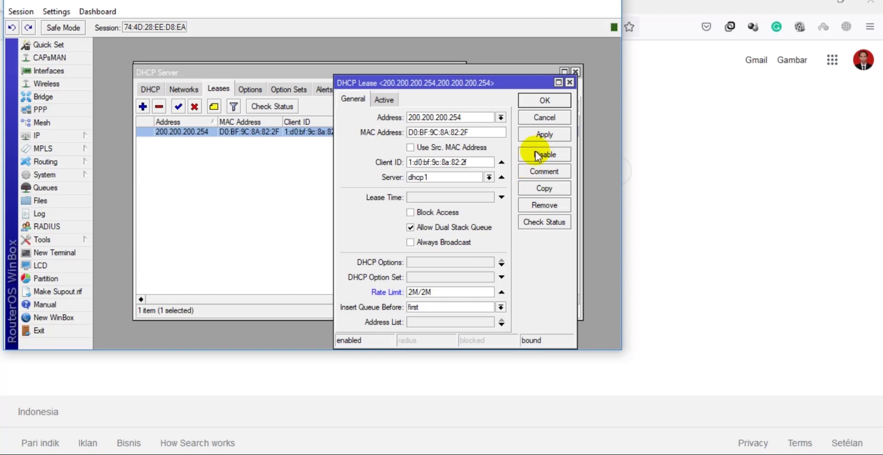
click(539, 136)
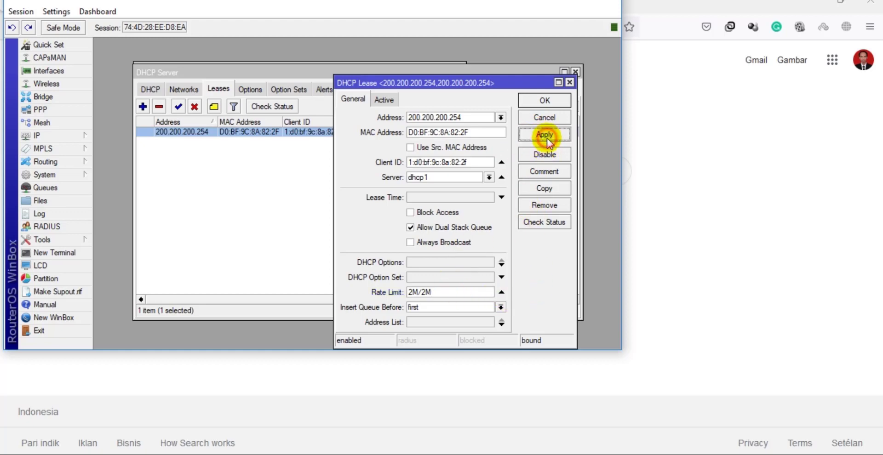
click(546, 99)
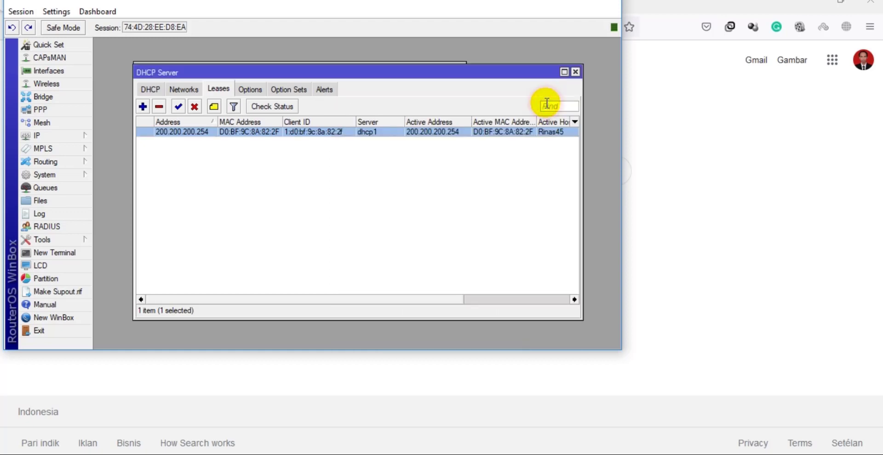
- Remove all disabled simple queues, from the first AKSES entry through PC-1-WIFI, keeping the dynamic DHCP queue
click(62, 188)
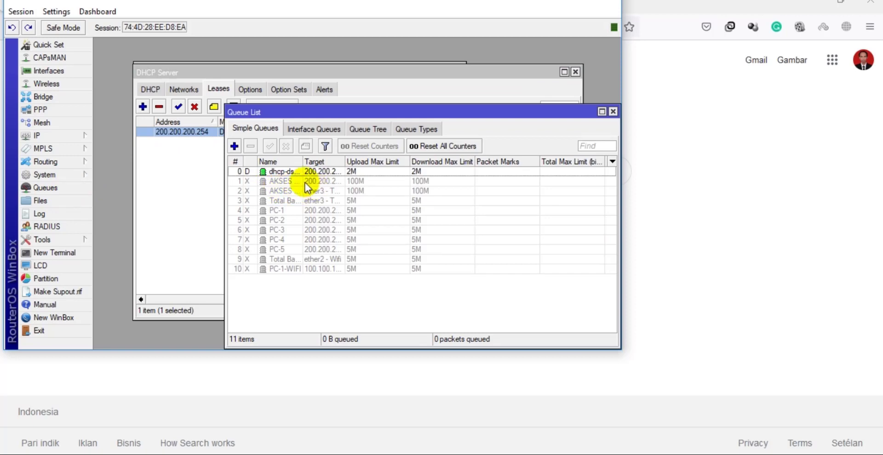
click(305, 183)
shift+click(310, 269)
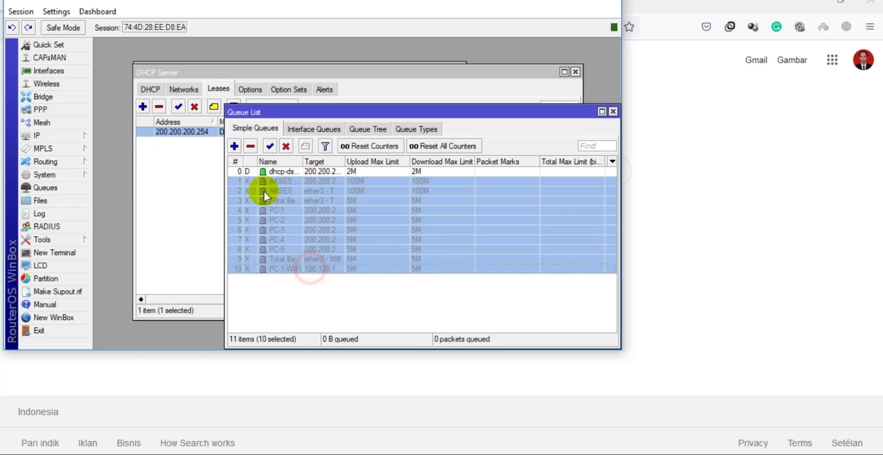
click(250, 145)
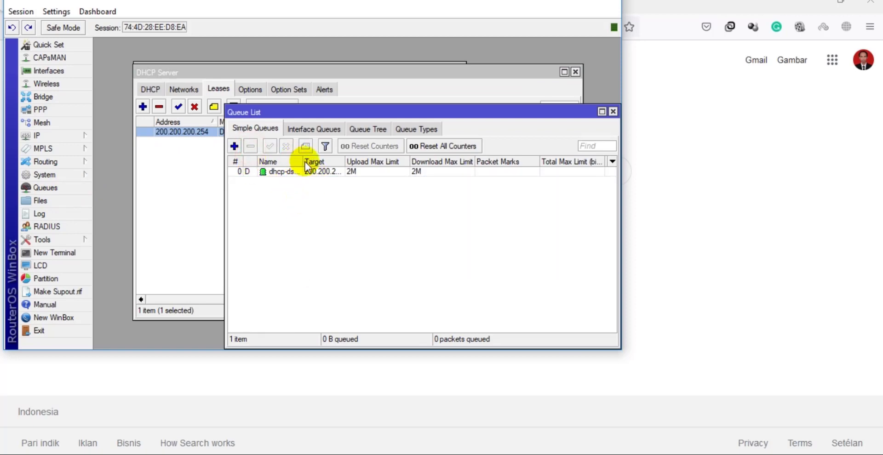
- Inspect the dynamic DHCP queue's full name, target and limits, and compare them with the rate limit in the 200.200.200.254 lease
drag(303, 162, 460, 162)
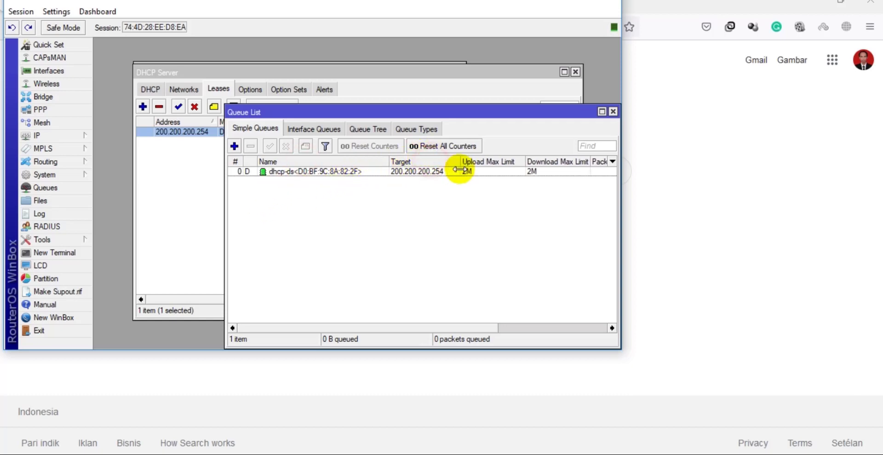
click(299, 173)
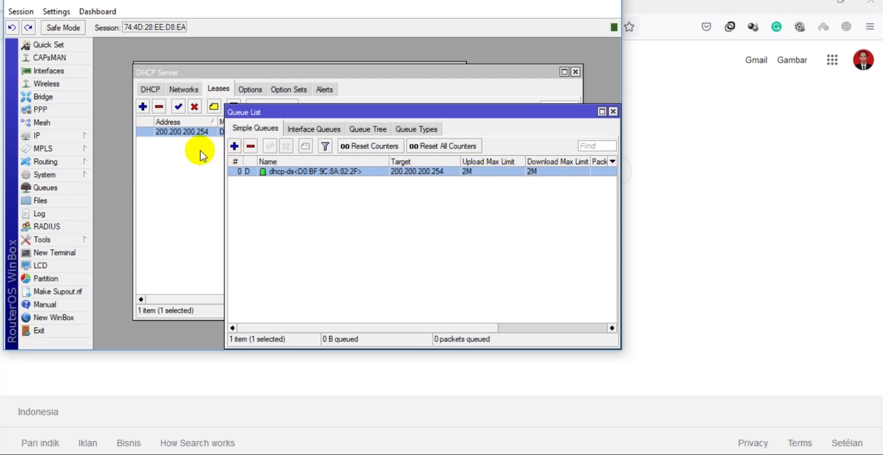
click(613, 111)
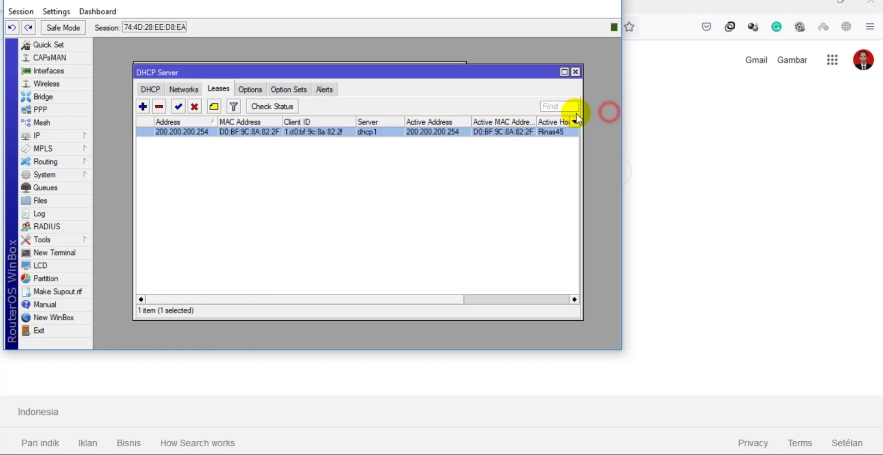
double_click(203, 133)
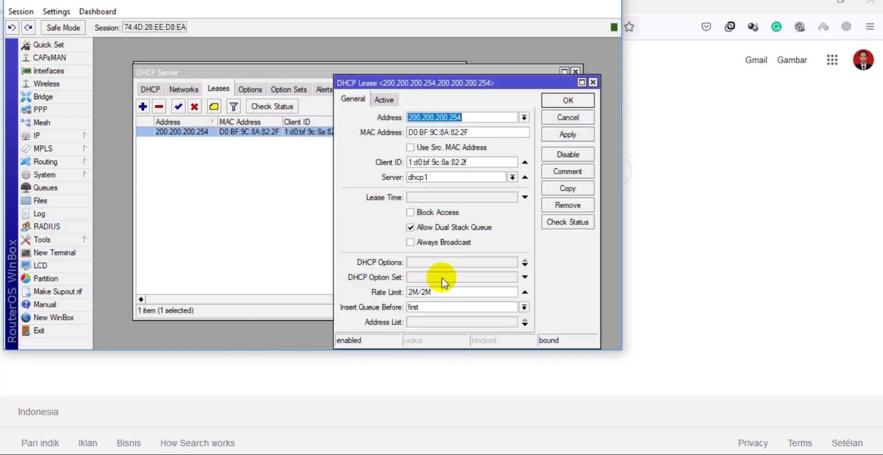
click(567, 118)
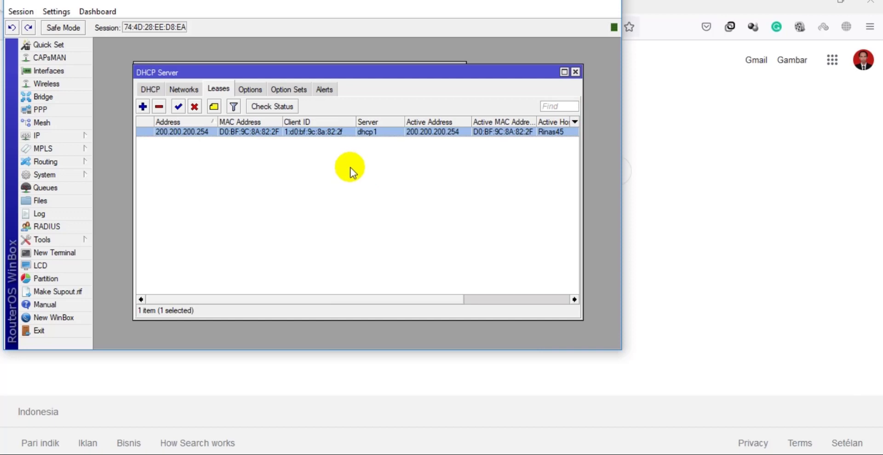